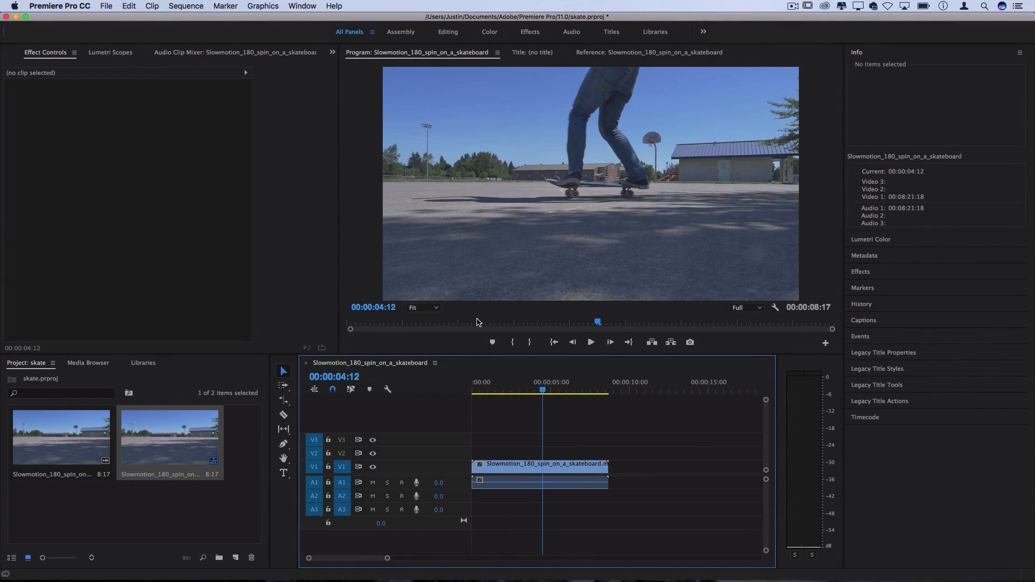
Step: Scrub back and forth through the skateboard clip to find the skater's mid-spin frame
click(511, 389)
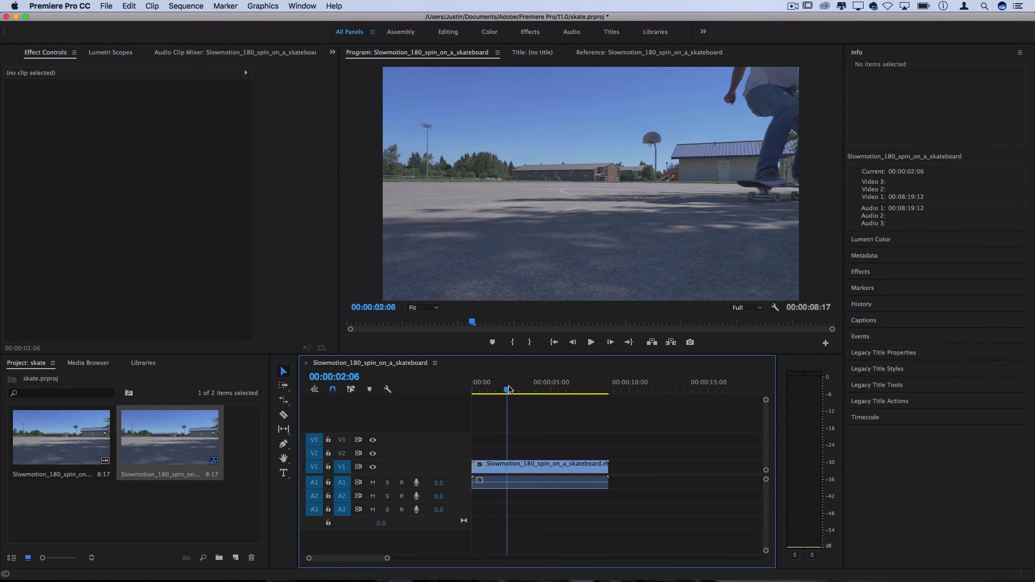
drag(517, 388, 496, 386)
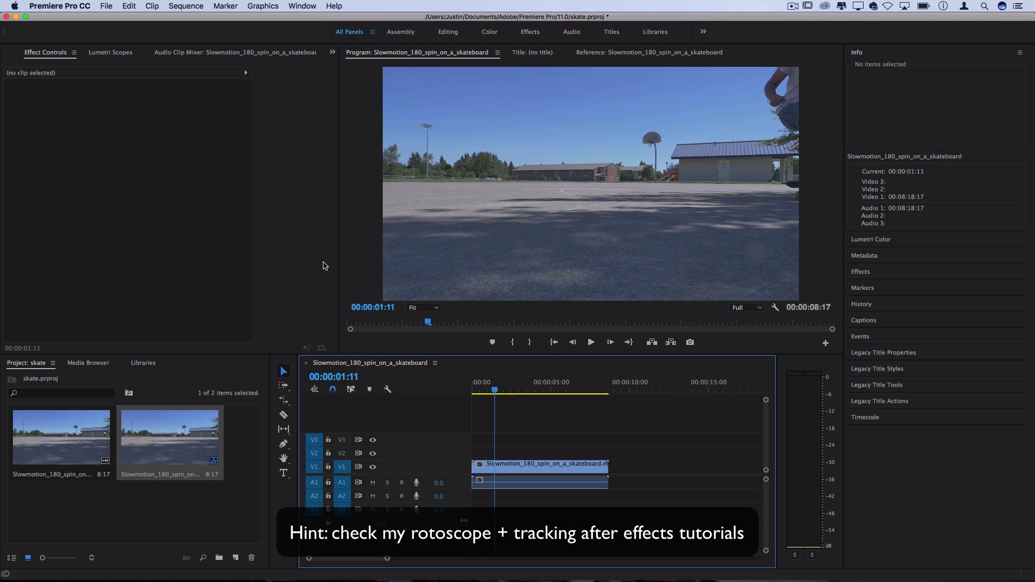
drag(494, 391, 592, 395)
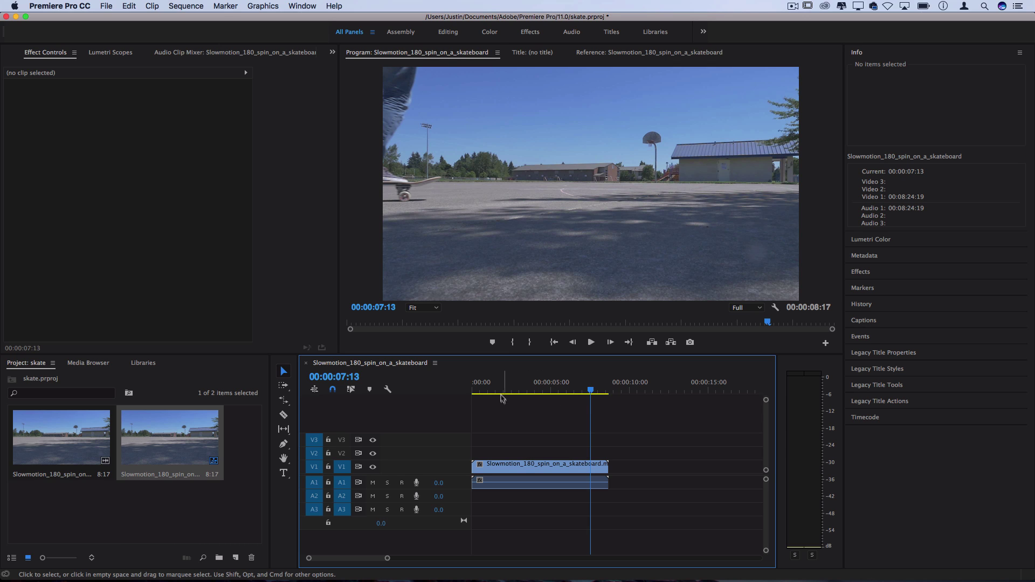
drag(484, 394, 525, 395)
Step: Export the frame as a JPEG still into the project and place it on V2, ending at 00:00:03:05
click(507, 468)
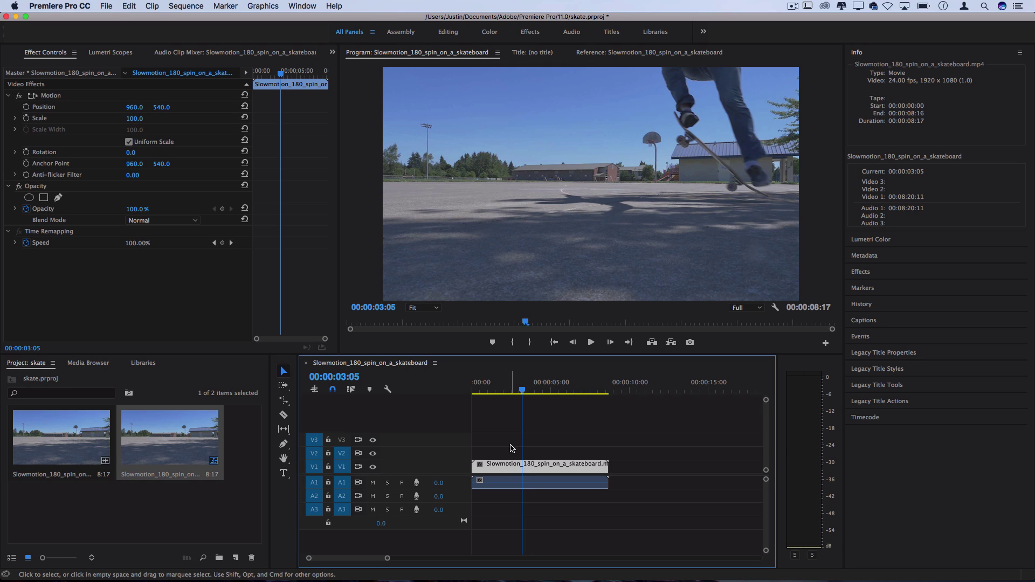
click(691, 343)
click(423, 321)
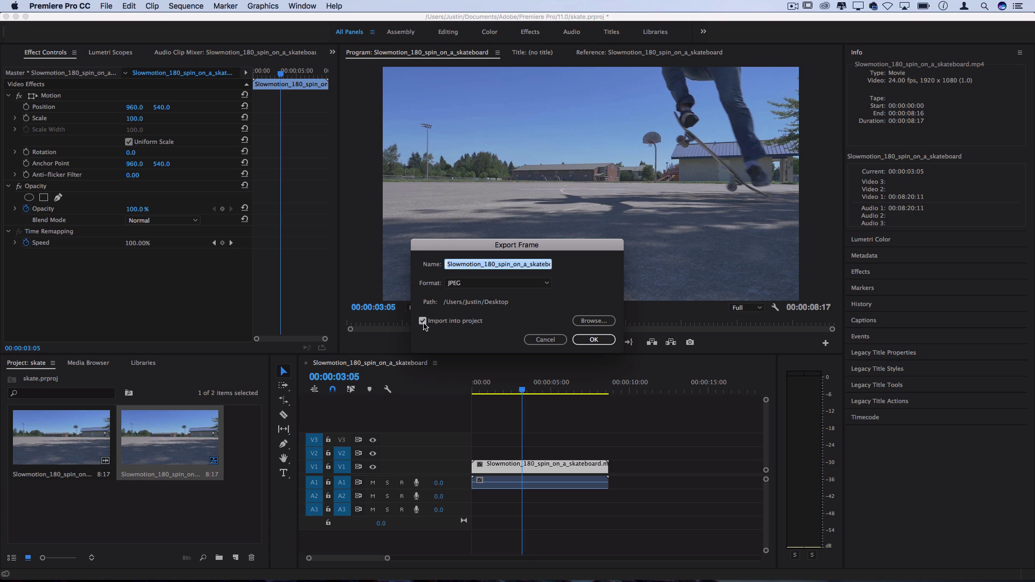
click(596, 341)
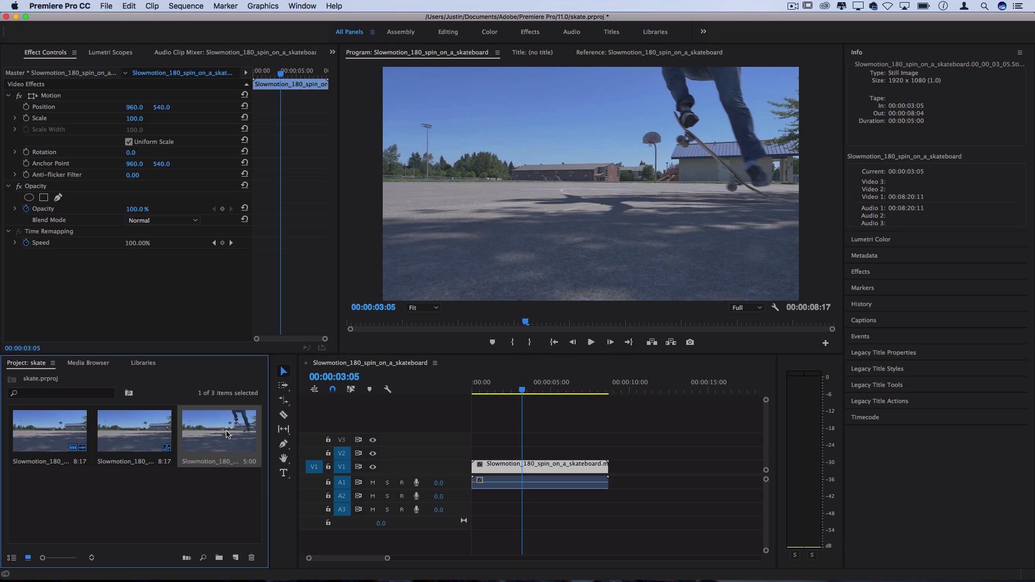
drag(227, 434, 477, 454)
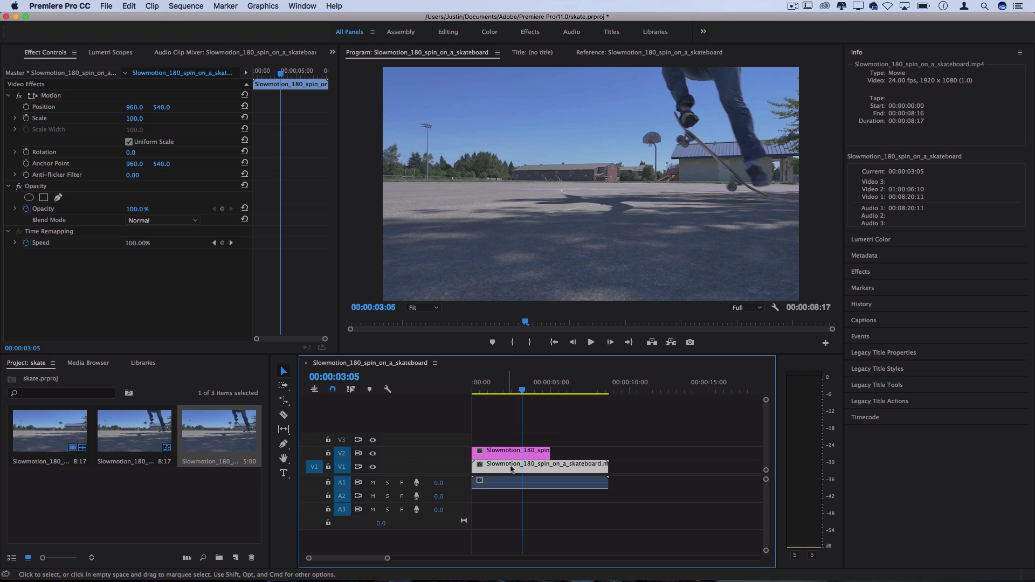
drag(552, 451, 520, 453)
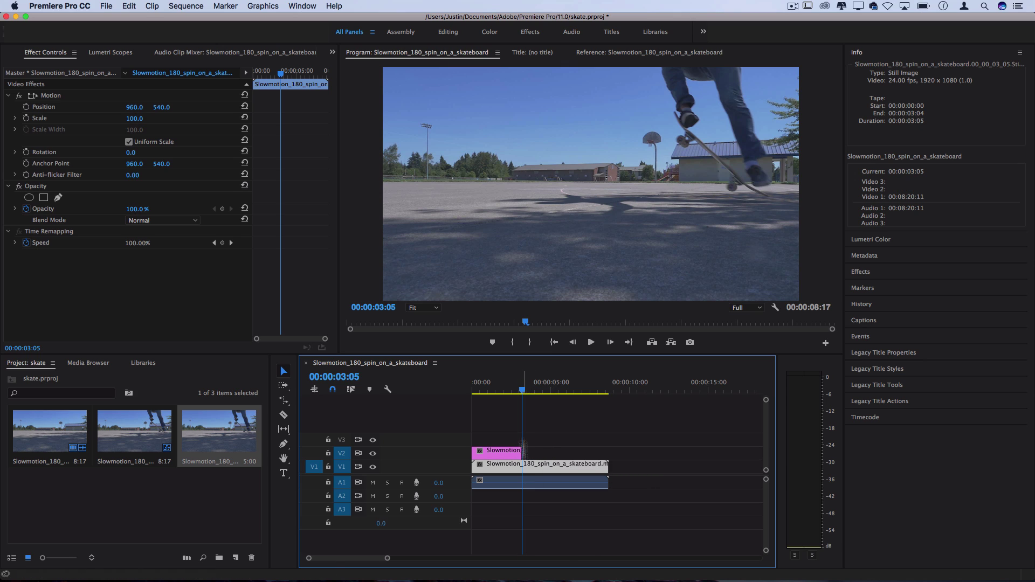
Step: At 00:00:02:01, add a pen opacity mask to the still and enlarge the Program monitor to 150%
click(505, 389)
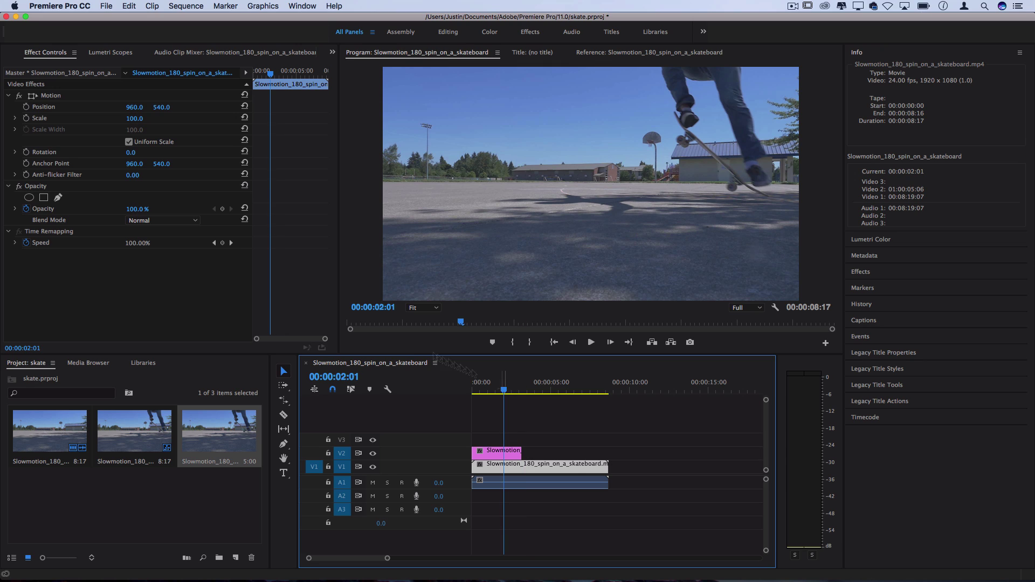
click(58, 197)
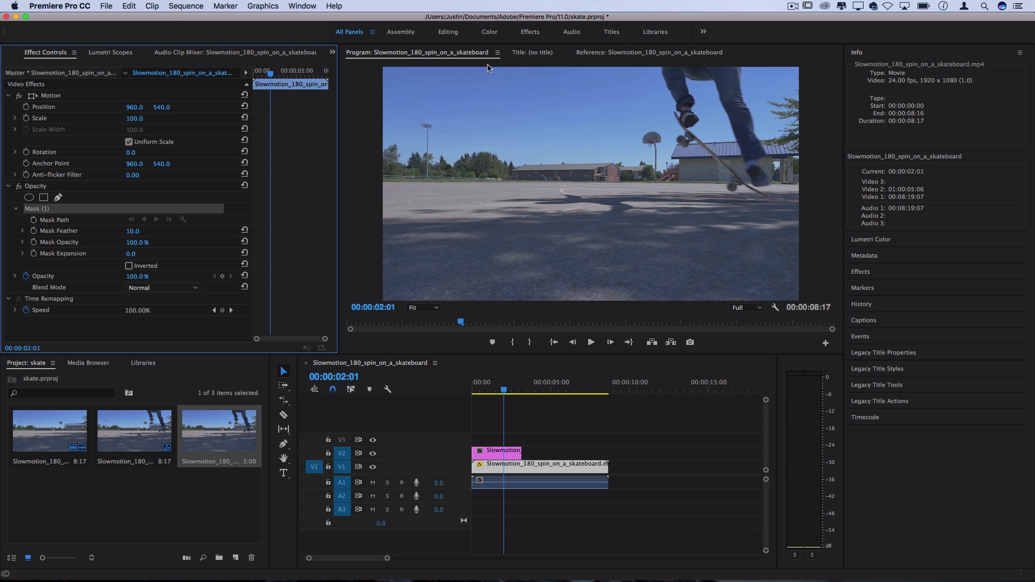
click(404, 54)
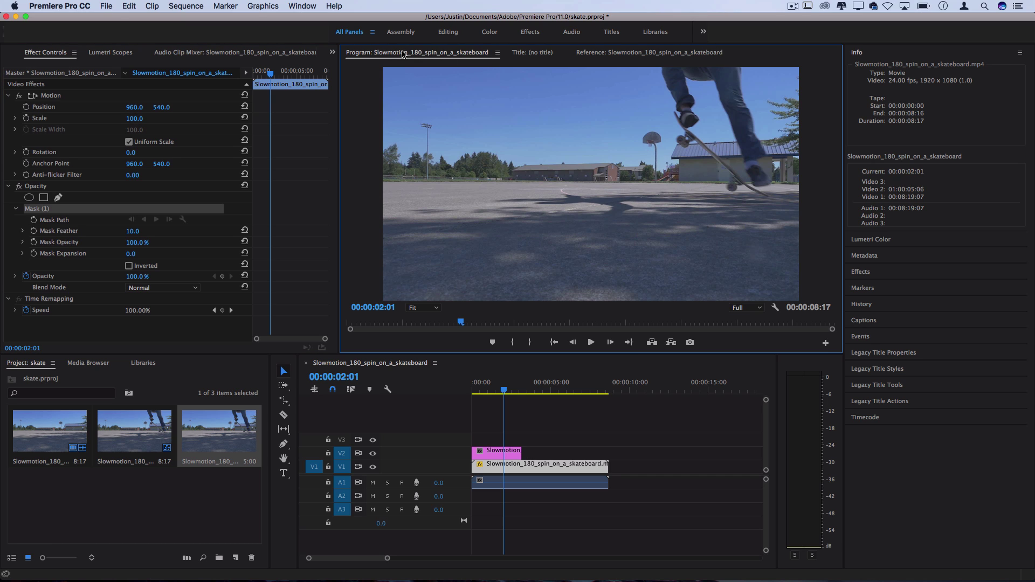
key(grave)
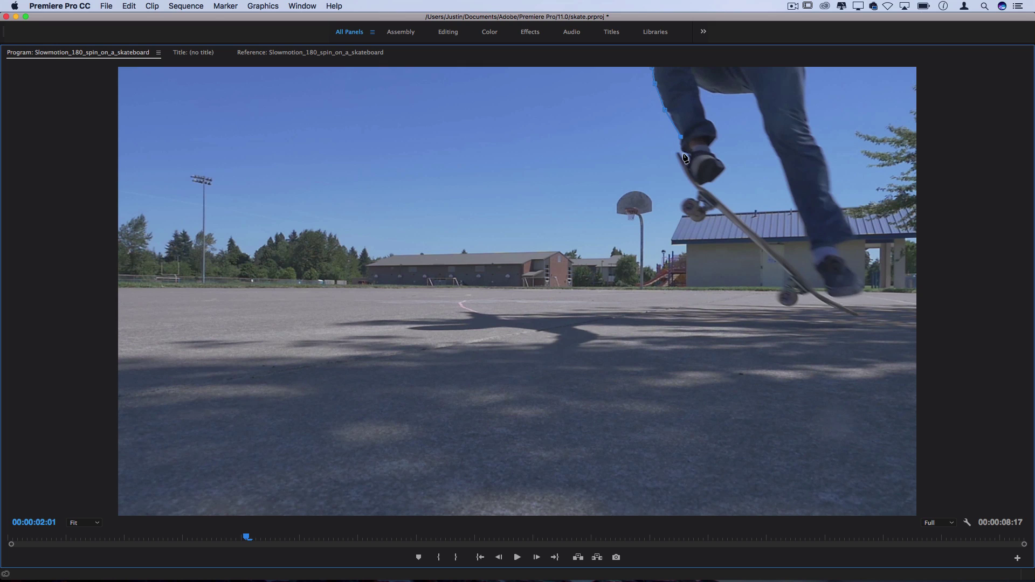
key(equal)
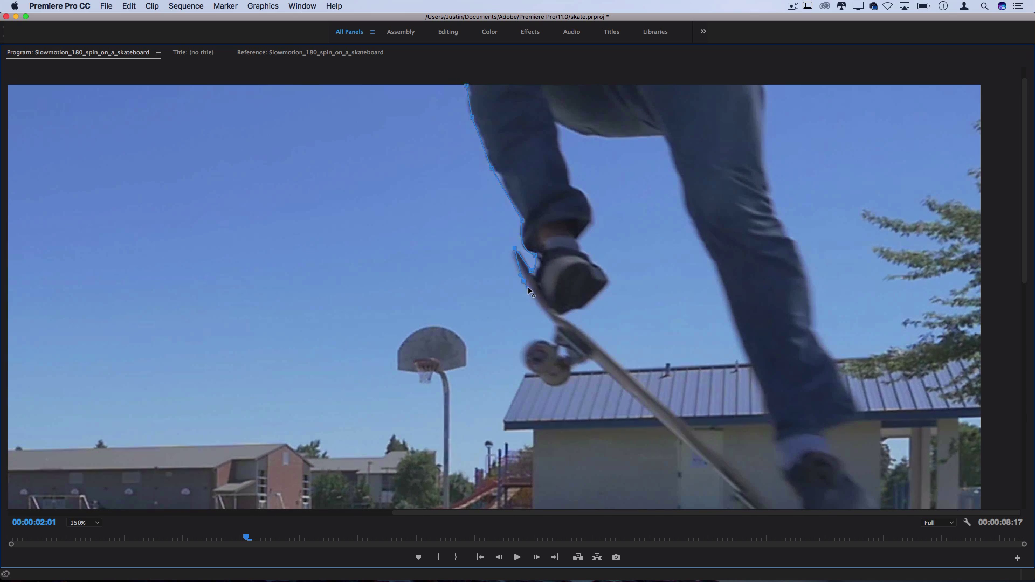
Step: Trace Bezier mask points around the skater's shoe, board and wheel, shaping the wheel curve
click(533, 296)
click(554, 325)
click(550, 340)
drag(520, 353, 521, 371)
key(alt)
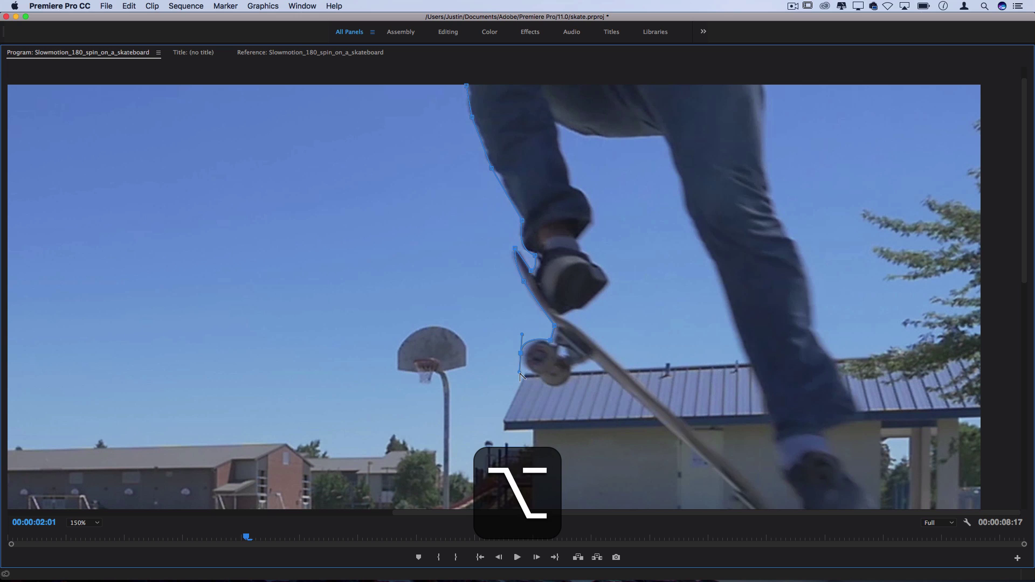
mouse_move(520, 372)
mouse_down()
mouse_move(464, 379)
mouse_move(523, 366)
mouse_up()
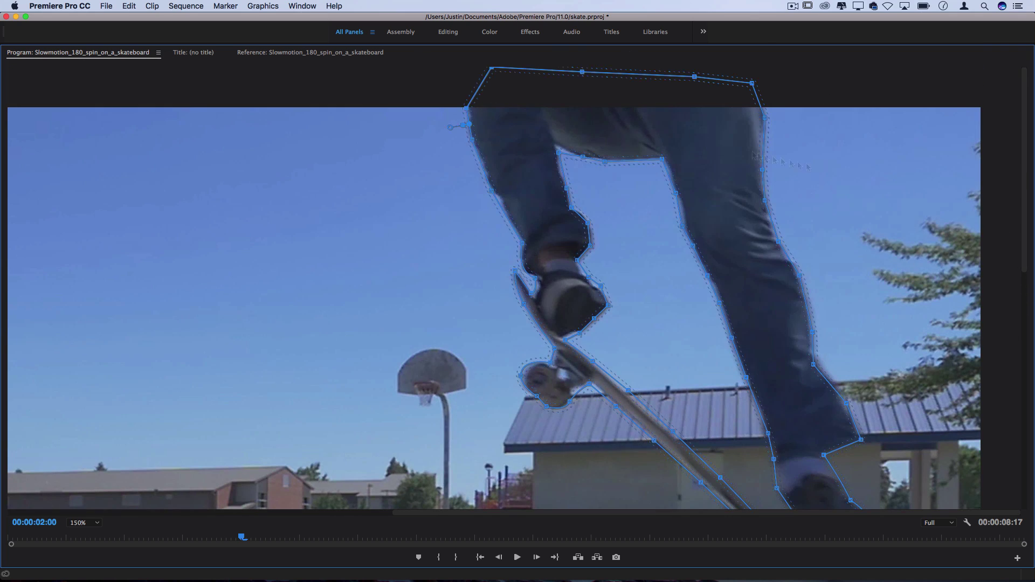
Step: Restore the normal editing layout and set the Program monitor zoom to Fit
double_click(31, 55)
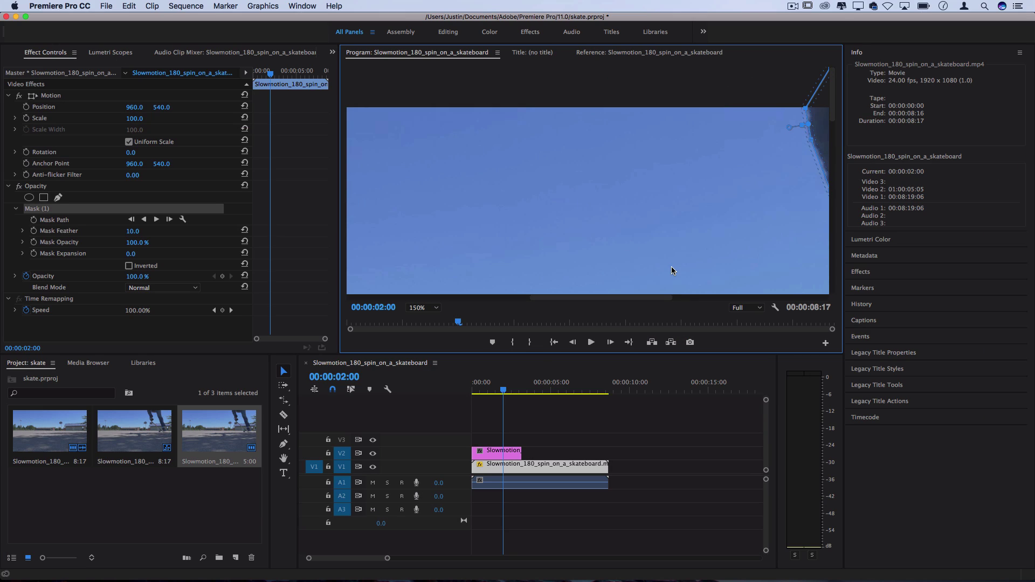
click(423, 308)
click(425, 318)
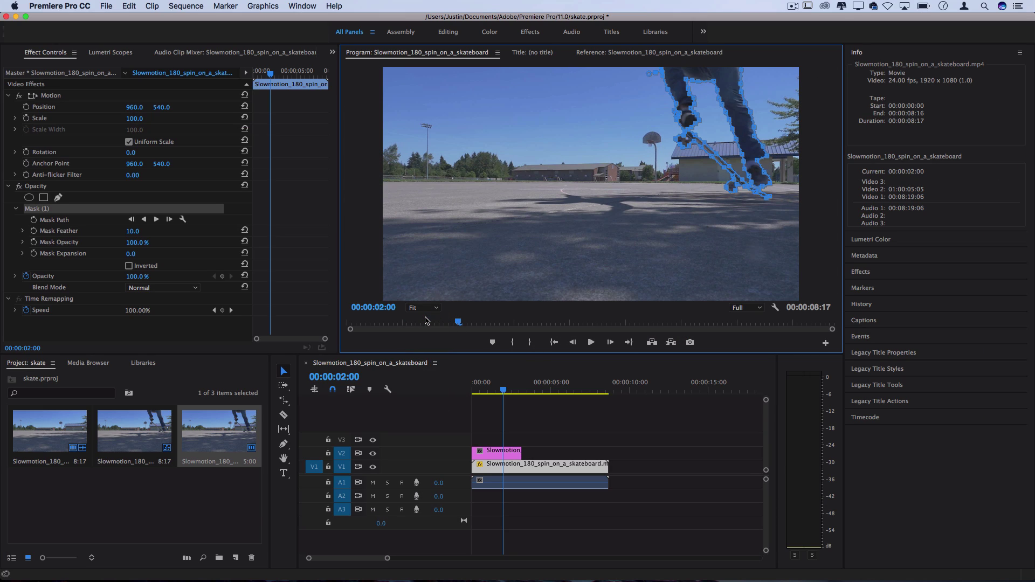
Step: Hide and then re-show the background video track to check the masked cutout
click(515, 451)
click(373, 468)
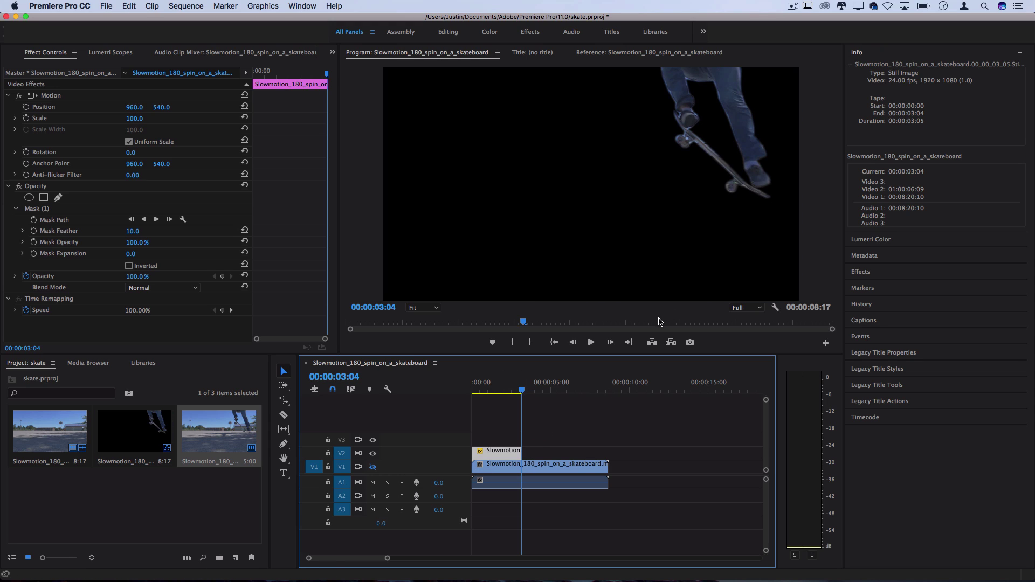
click(372, 467)
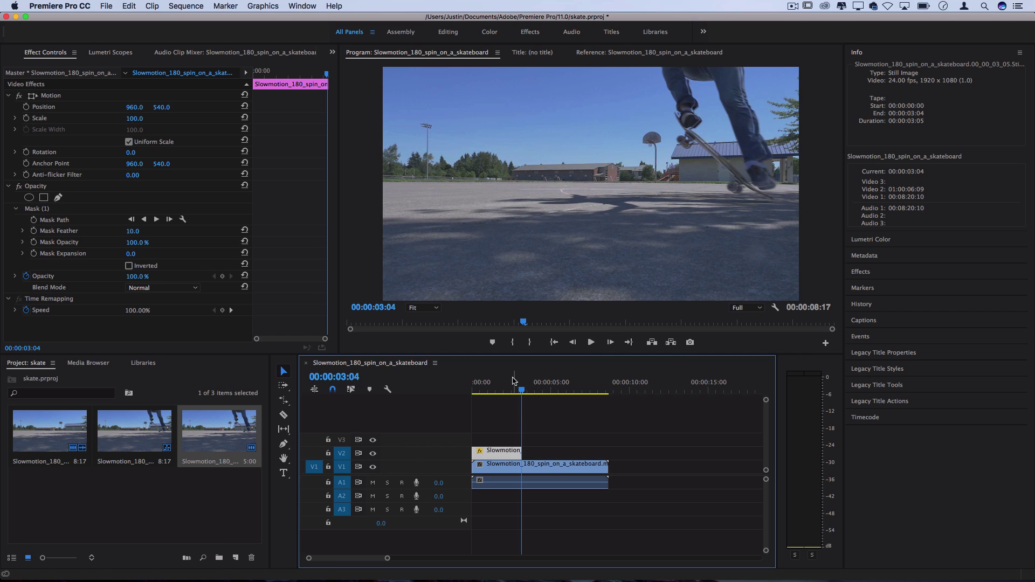
Step: Raise the mask feather to 12.0 and try shrinking the mask expansion
mouse_move(514, 381)
mouse_down()
mouse_move(485, 384)
mouse_move(543, 395)
mouse_move(511, 396)
mouse_up()
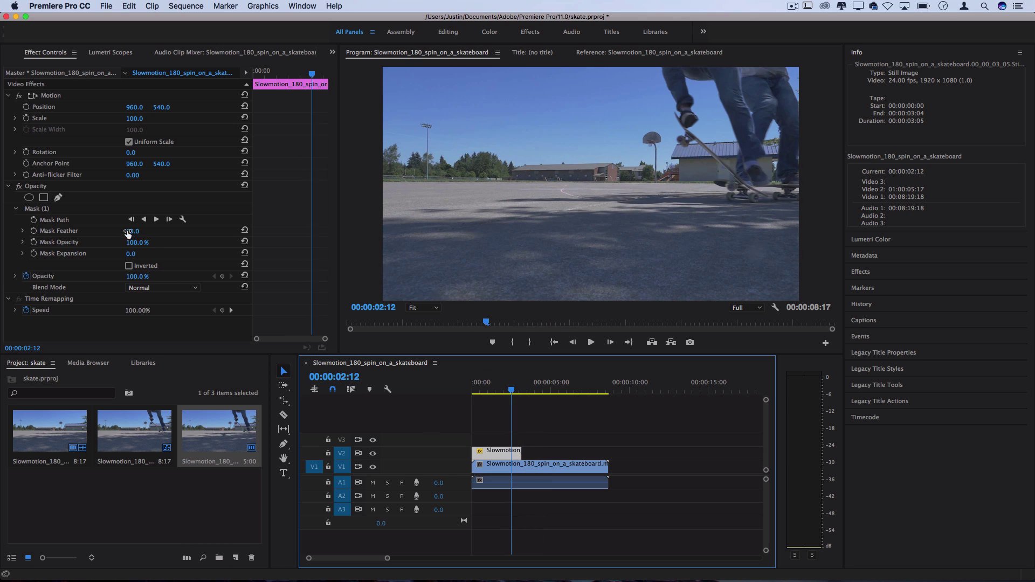
mouse_move(128, 233)
mouse_down()
mouse_move(145, 233)
mouse_move(124, 233)
mouse_up()
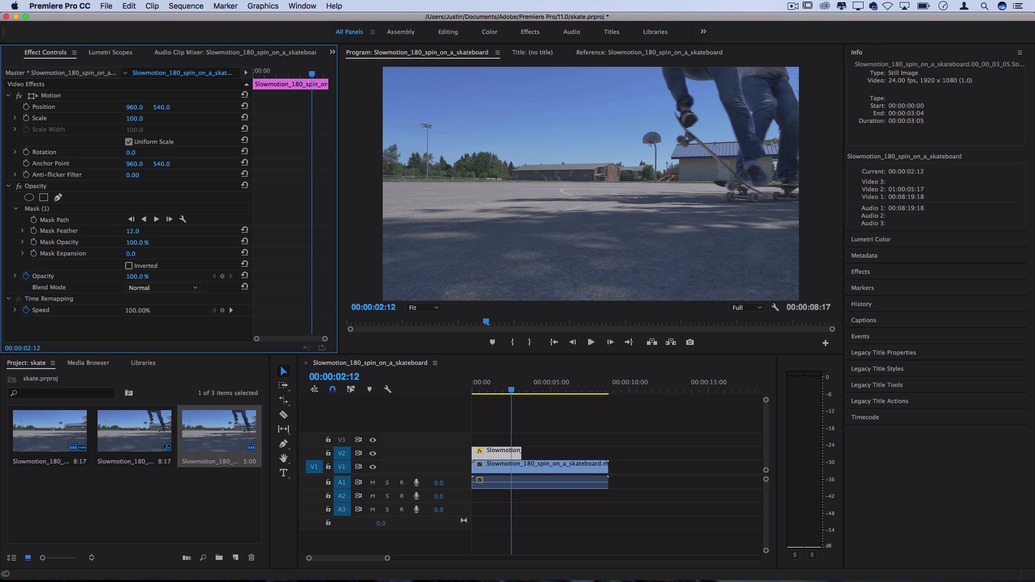
mouse_move(131, 254)
mouse_down()
mouse_move(139, 253)
mouse_move(130, 253)
mouse_up()
Step: Play from 00:00:01:20 to review the frozen skater, then scrub past 00:00:03:11 to the next capture frame
click(502, 385)
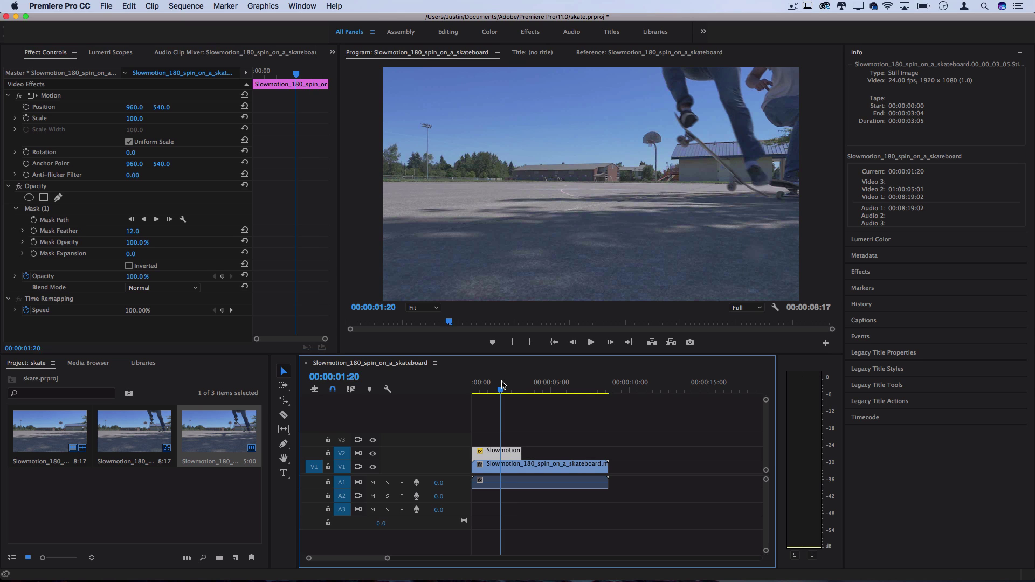
key(space)
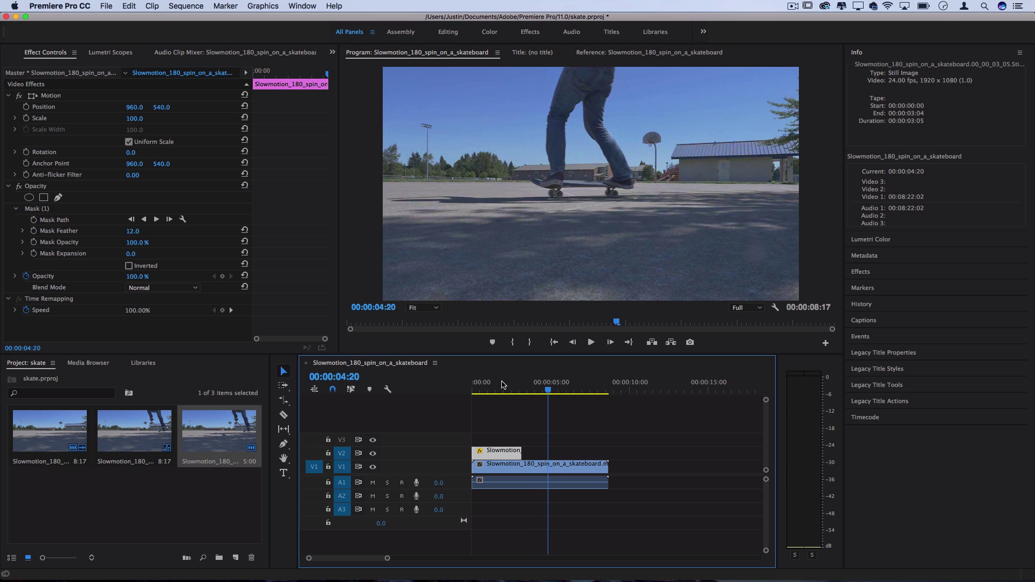
click(502, 381)
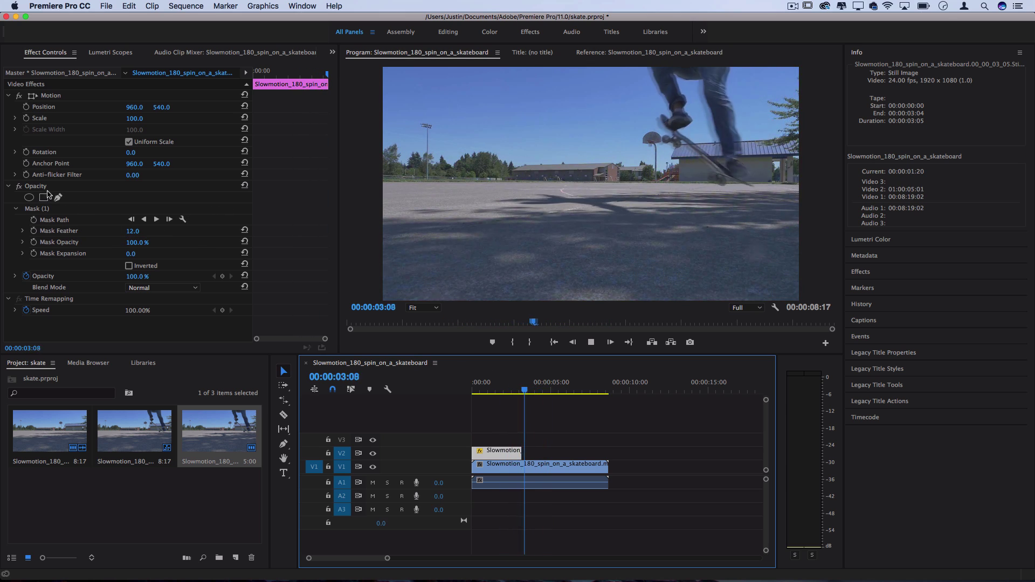
key(space)
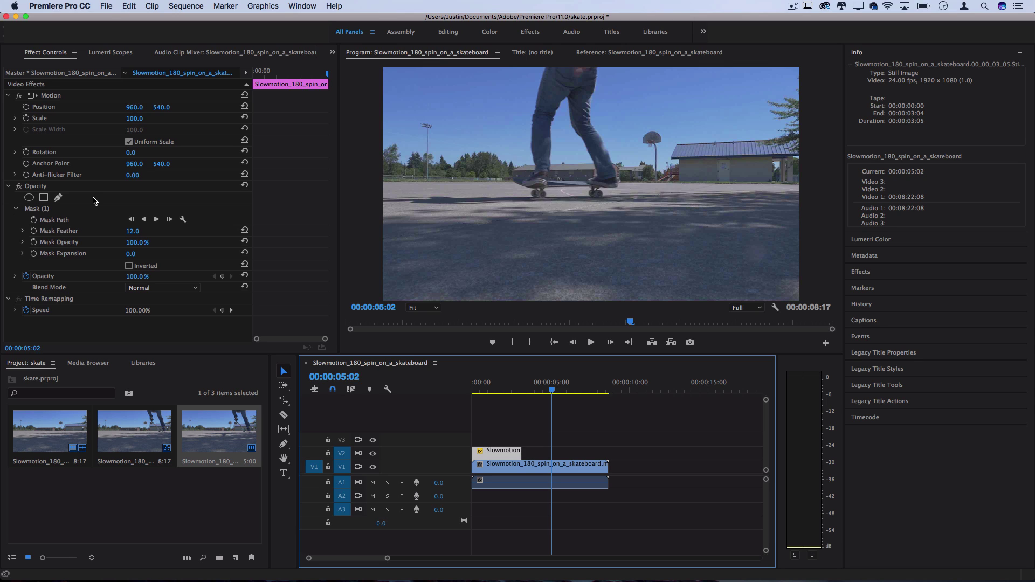
click(527, 391)
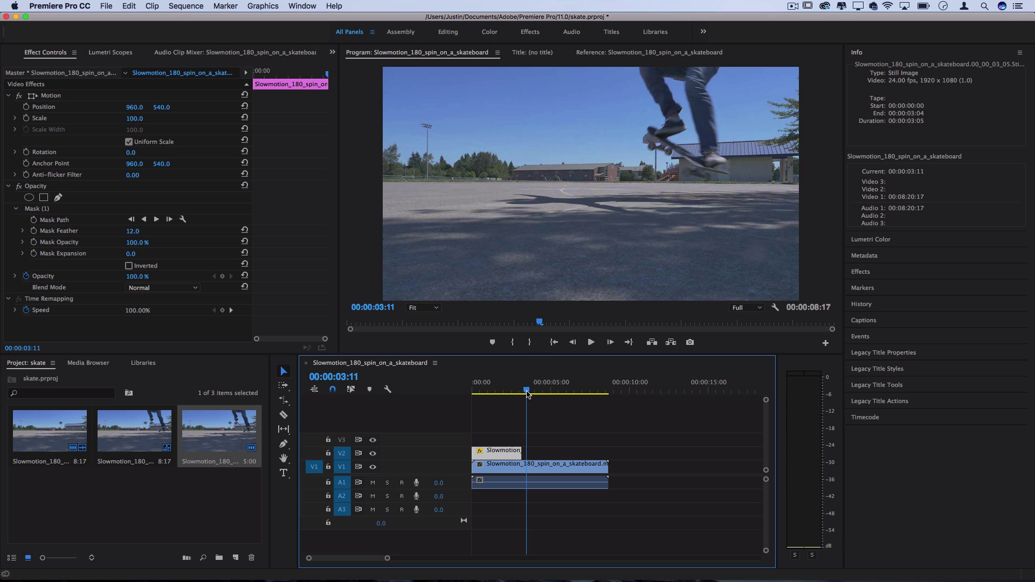
drag(527, 390, 541, 392)
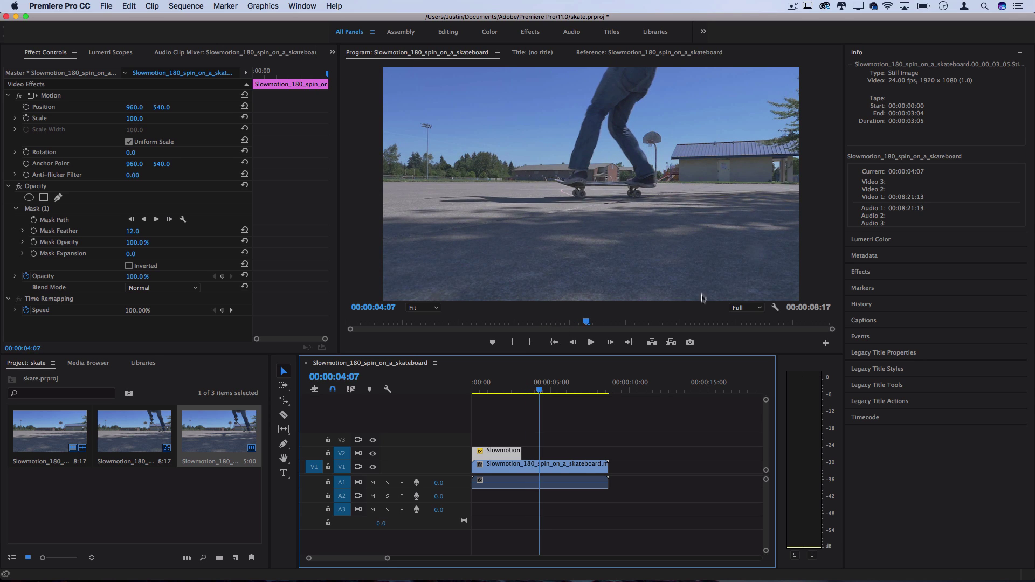
Step: Export frame 00:00:04:07 as a still into the project and open it in Adobe Photoshop
click(690, 343)
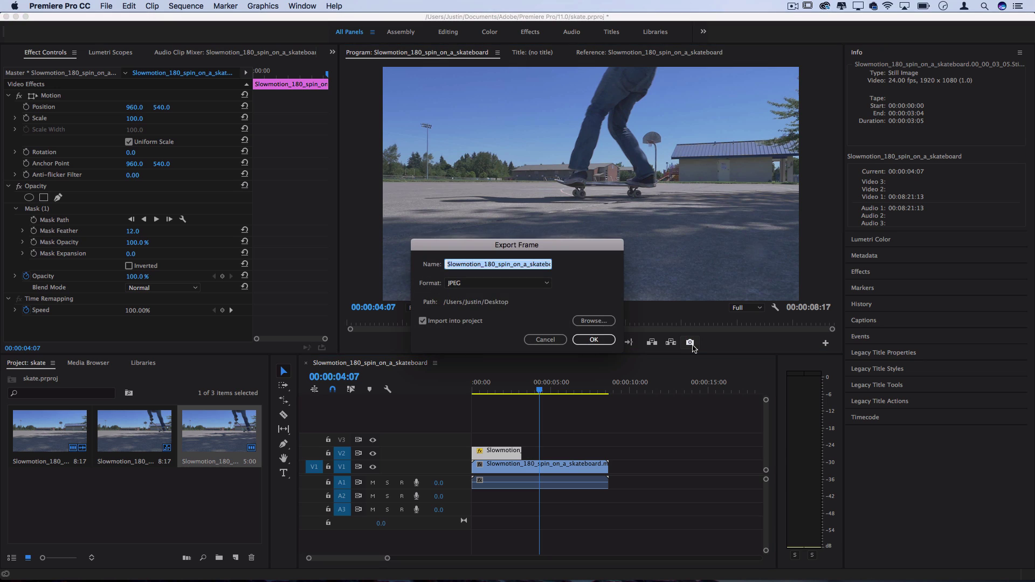
click(594, 340)
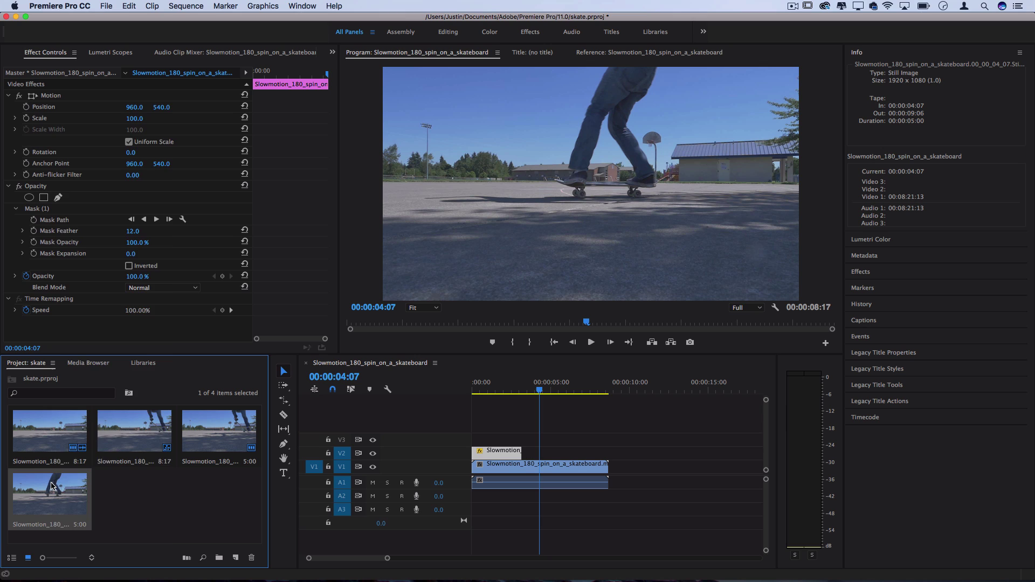
right_click(51, 487)
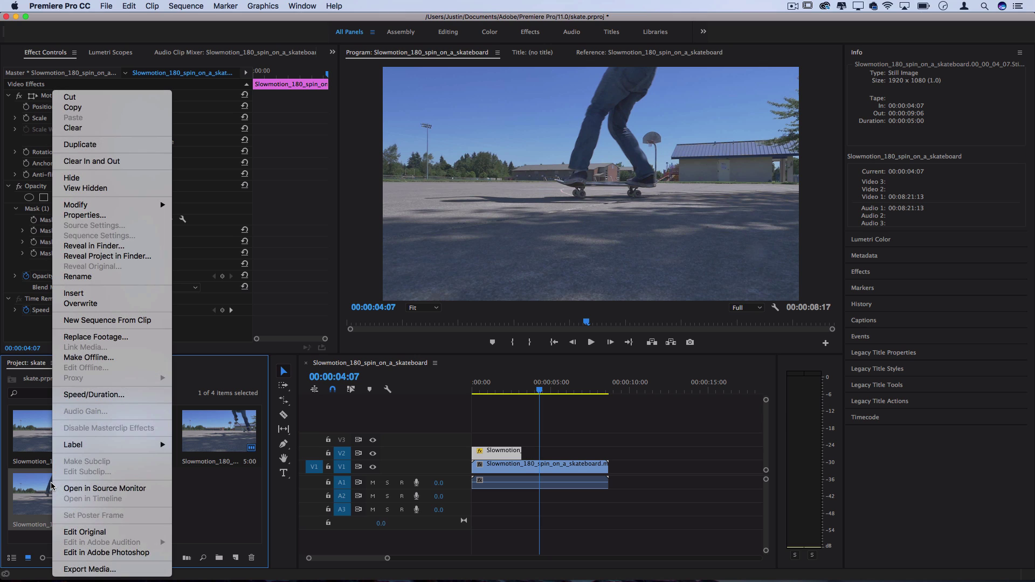
click(98, 552)
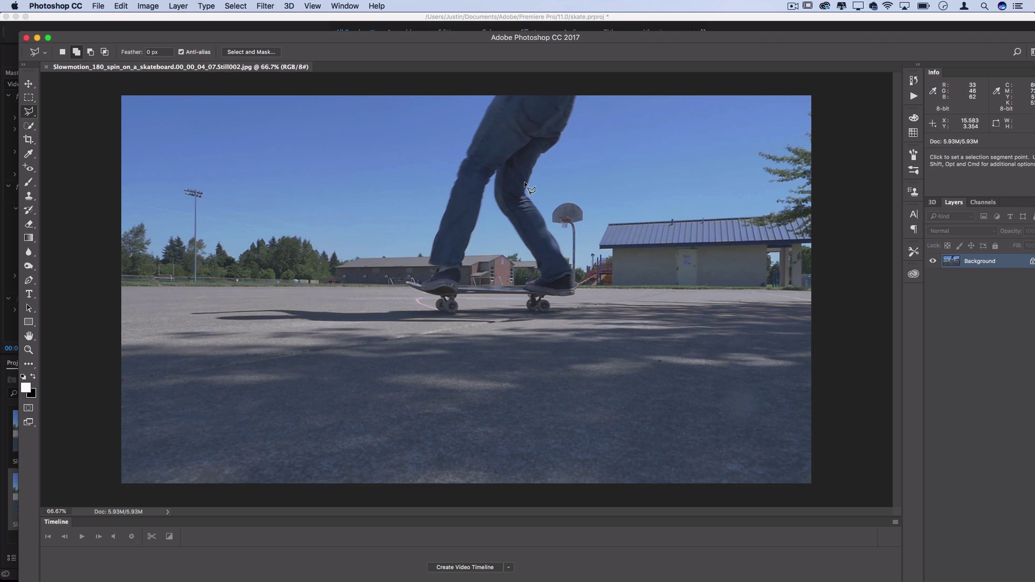
Step: Quick-select the skater's jeans, both legs and the left shoe
drag(28, 126, 63, 125)
click(29, 115)
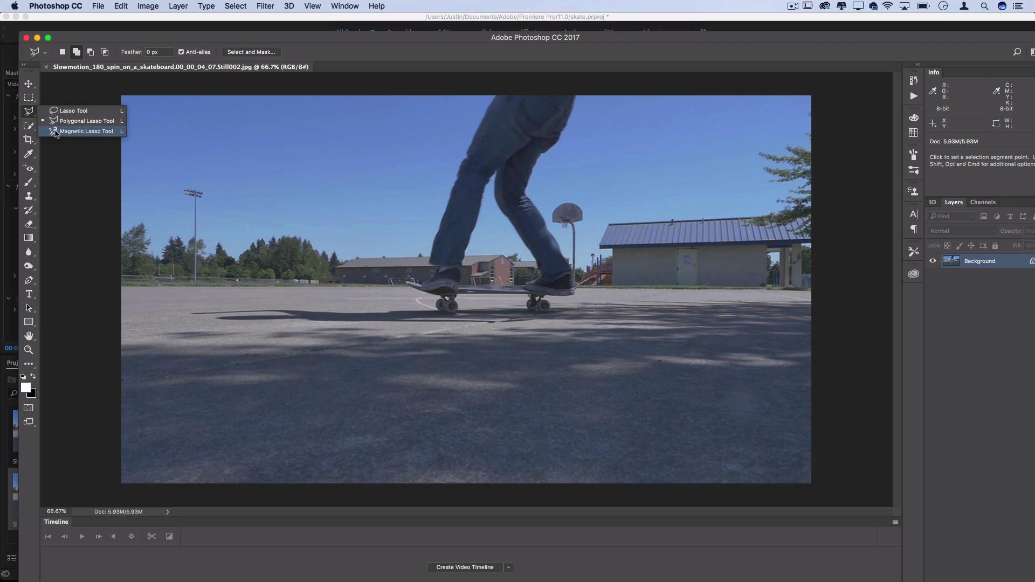
mouse_move(28, 280)
mouse_down()
mouse_move(56, 282)
mouse_move(29, 285)
mouse_up()
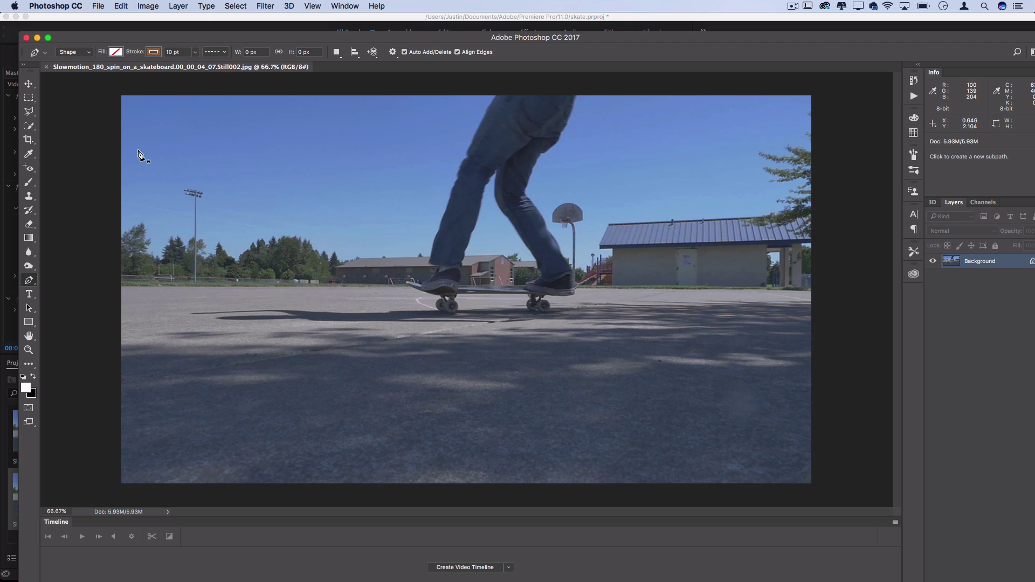
drag(28, 126, 29, 125)
mouse_move(519, 123)
mouse_down()
mouse_move(447, 248)
mouse_move(506, 200)
mouse_move(527, 221)
mouse_up()
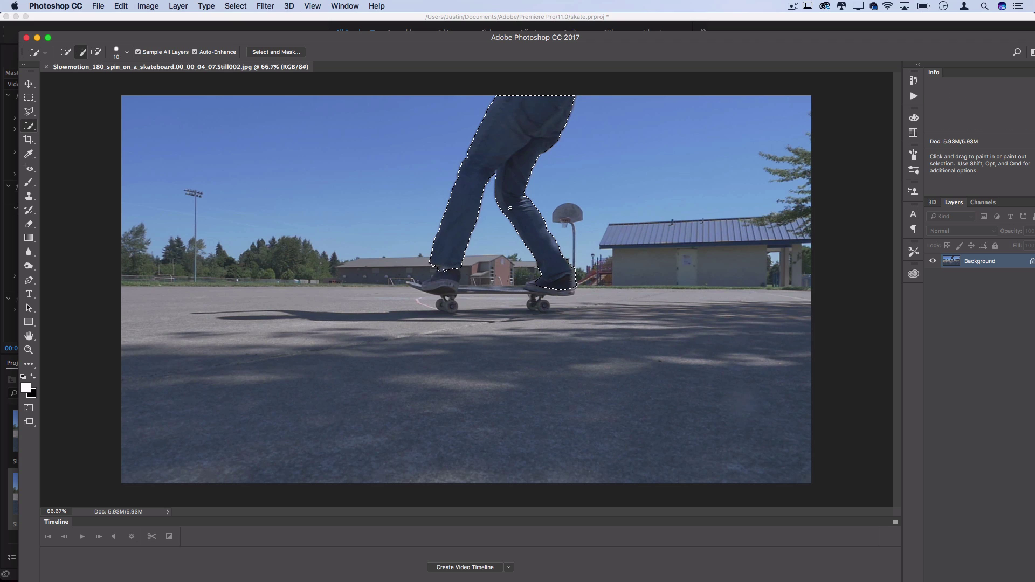
mouse_move(510, 209)
mouse_down()
mouse_move(520, 229)
mouse_move(560, 253)
mouse_move(542, 292)
mouse_up()
click(450, 272)
Step: Subtract the gap between the shoes from the selection using the Magnetic Lasso
click(29, 111)
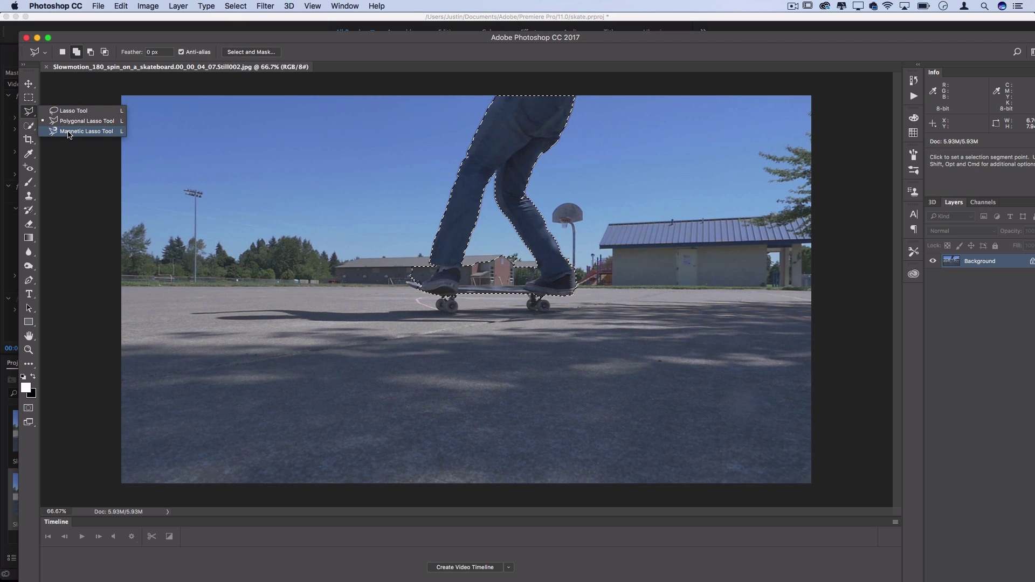
click(69, 132)
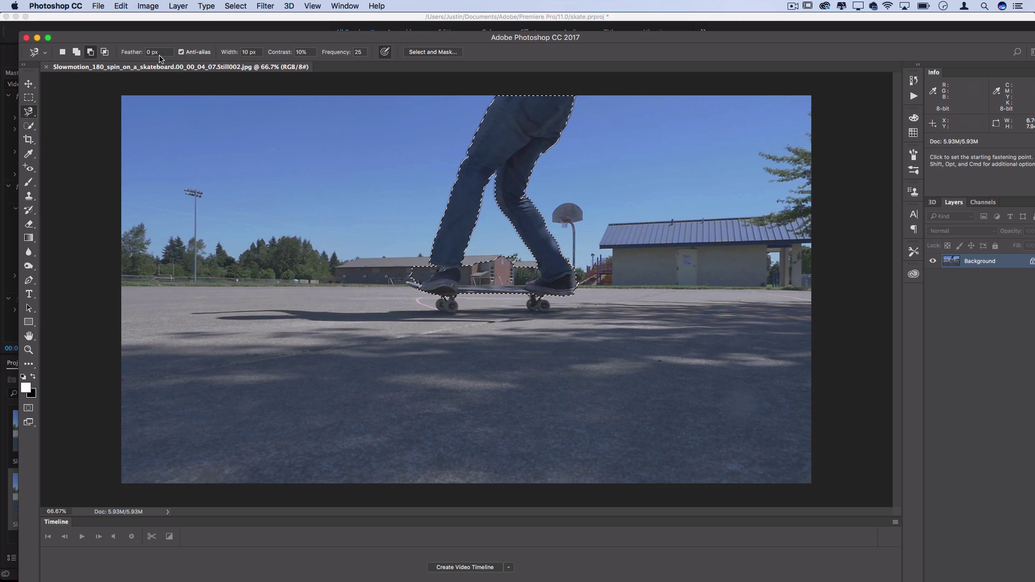
click(91, 52)
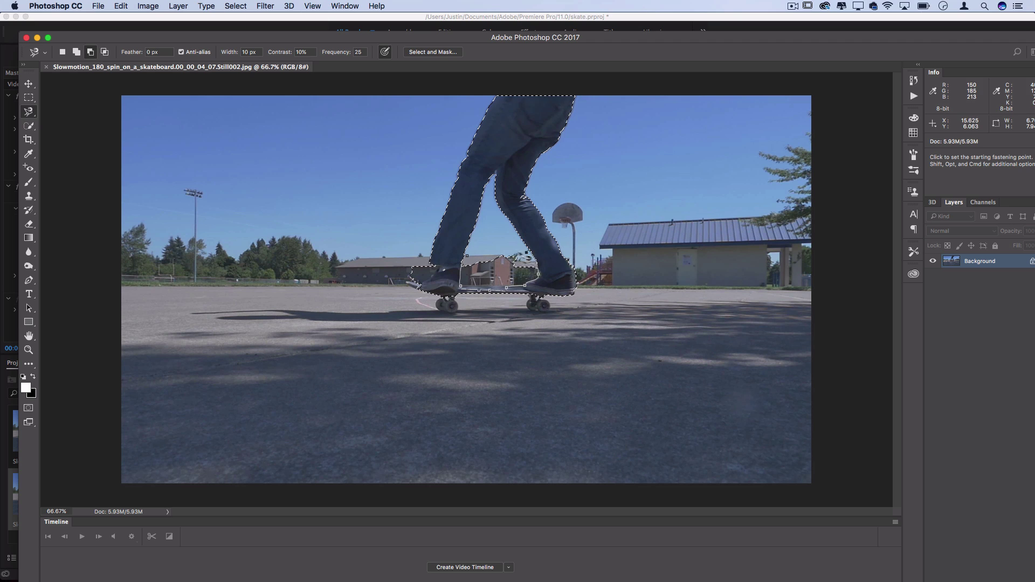
double_click(496, 250)
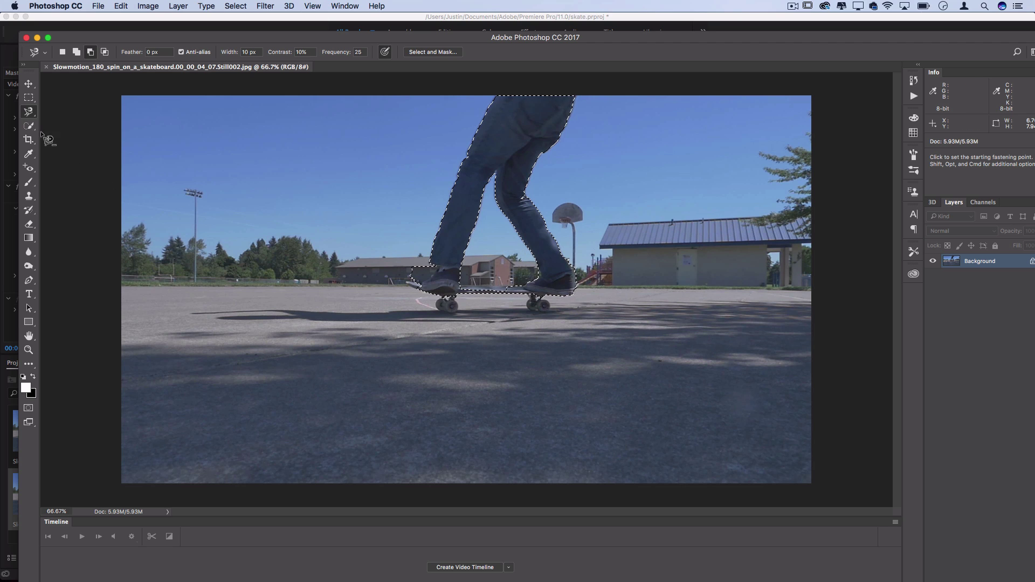
alt+click(29, 112)
alt+click(29, 111)
scroll(388, 260, up, 1)
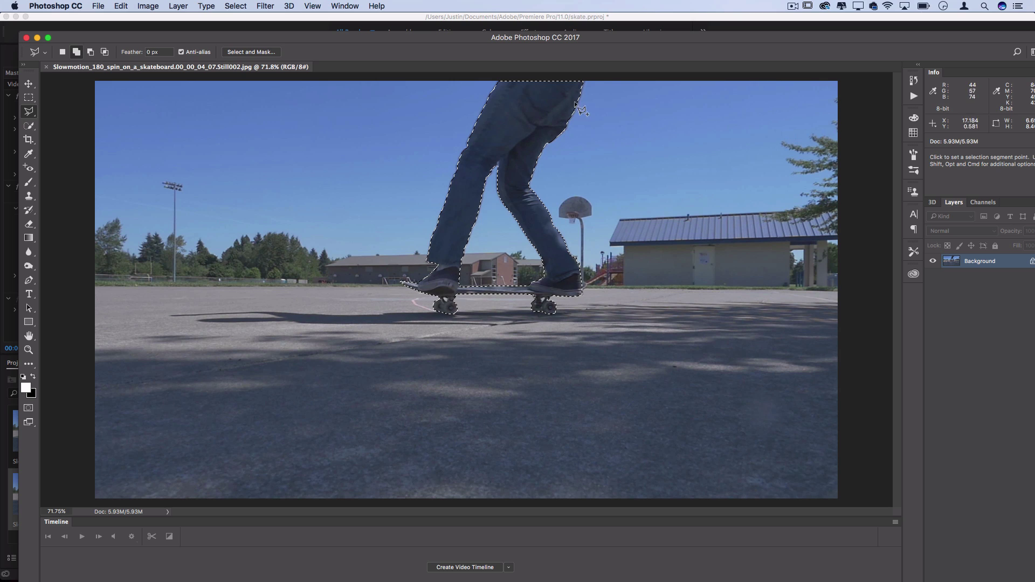
Step: Copy the selected skater to a new layer via Layer Via Copy and hide the Background
right_click(520, 131)
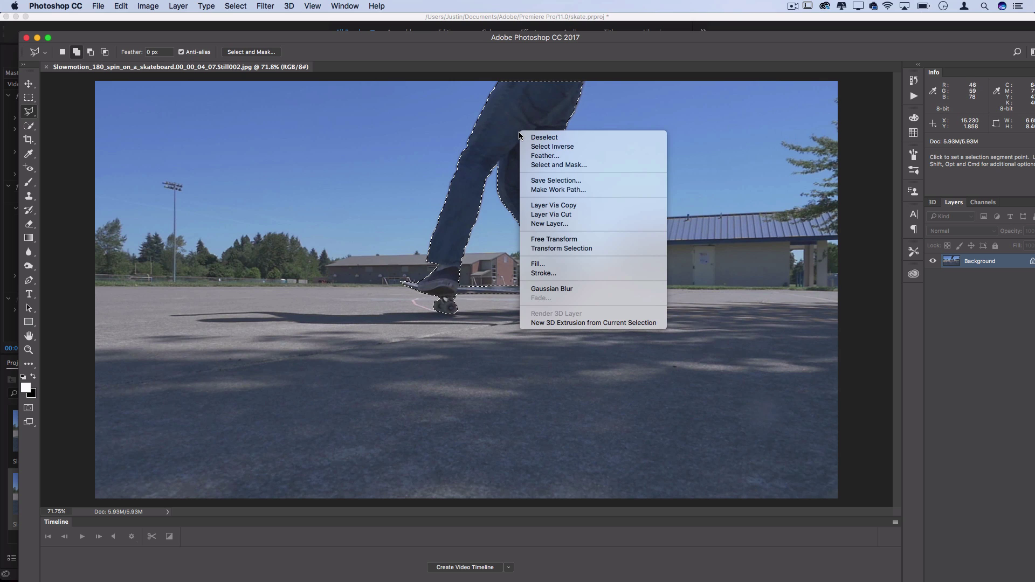
click(565, 205)
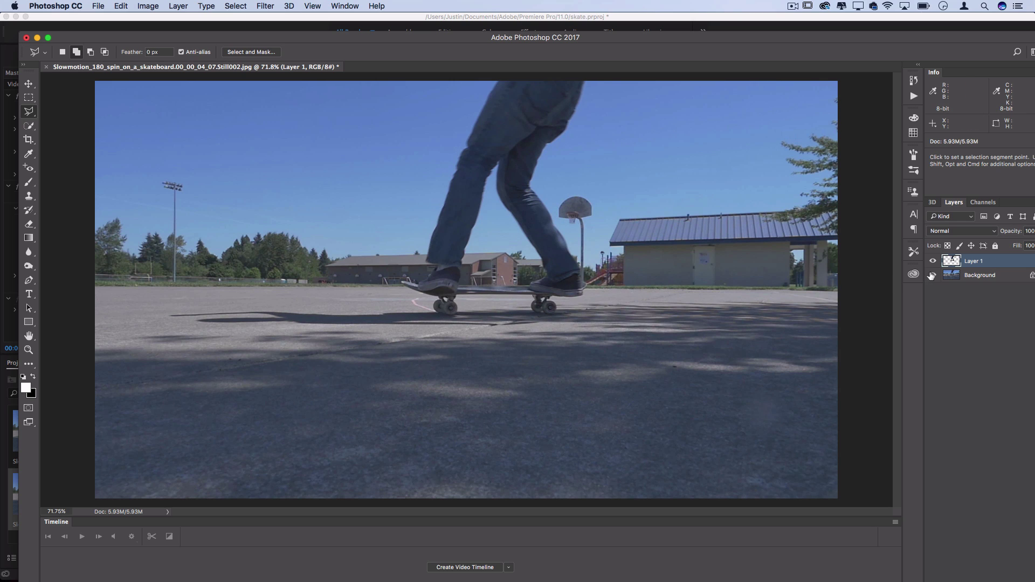
click(933, 275)
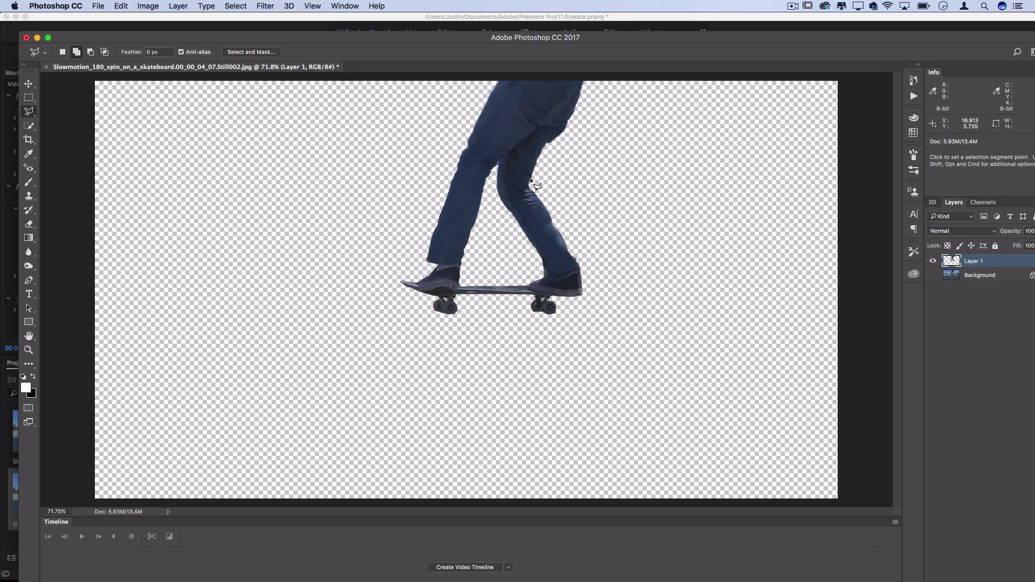
Step: Close the document, saving it as a PSD with Maximize Compatibility
click(98, 6)
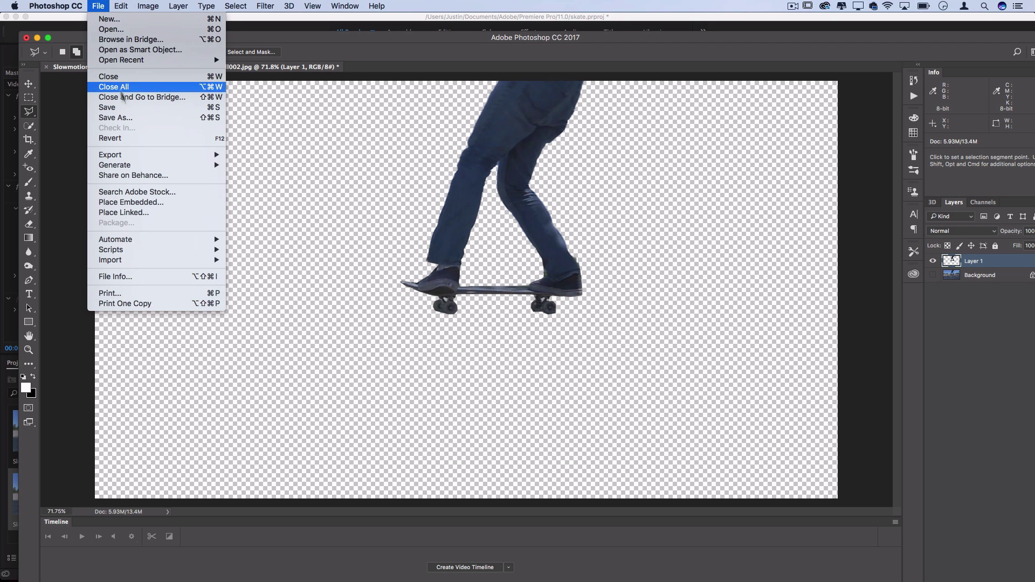
click(130, 118)
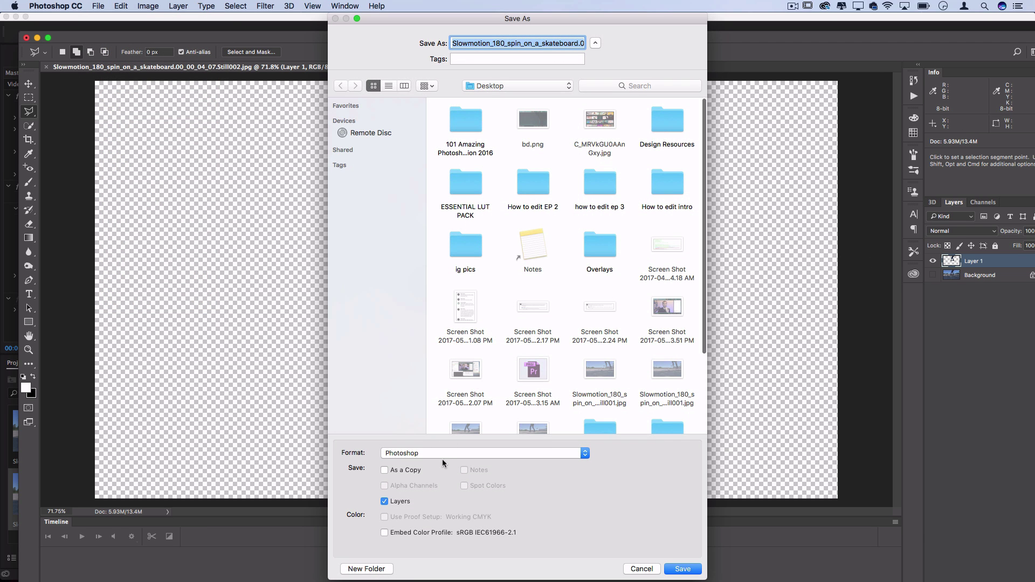
click(642, 569)
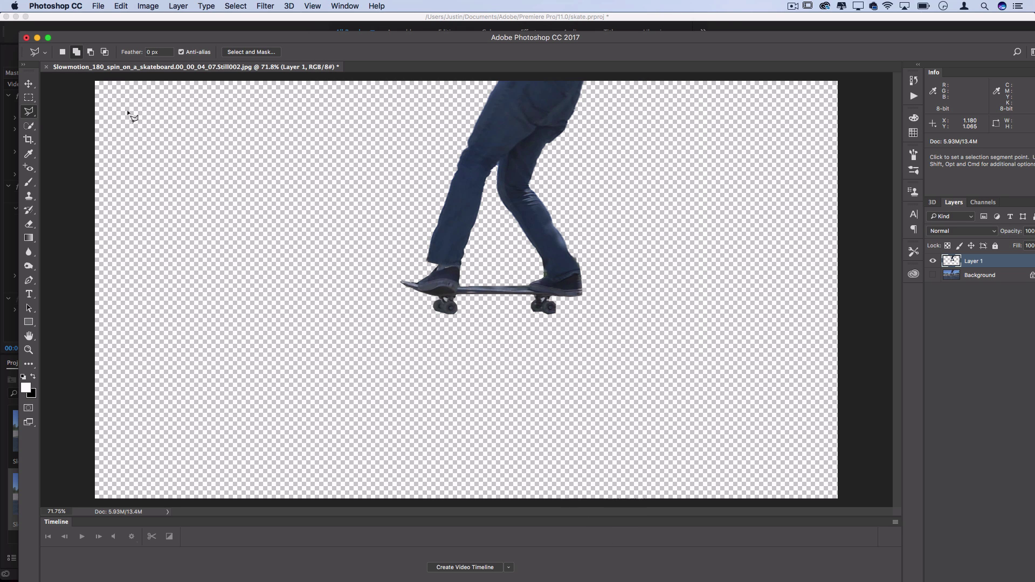
click(26, 38)
click(608, 201)
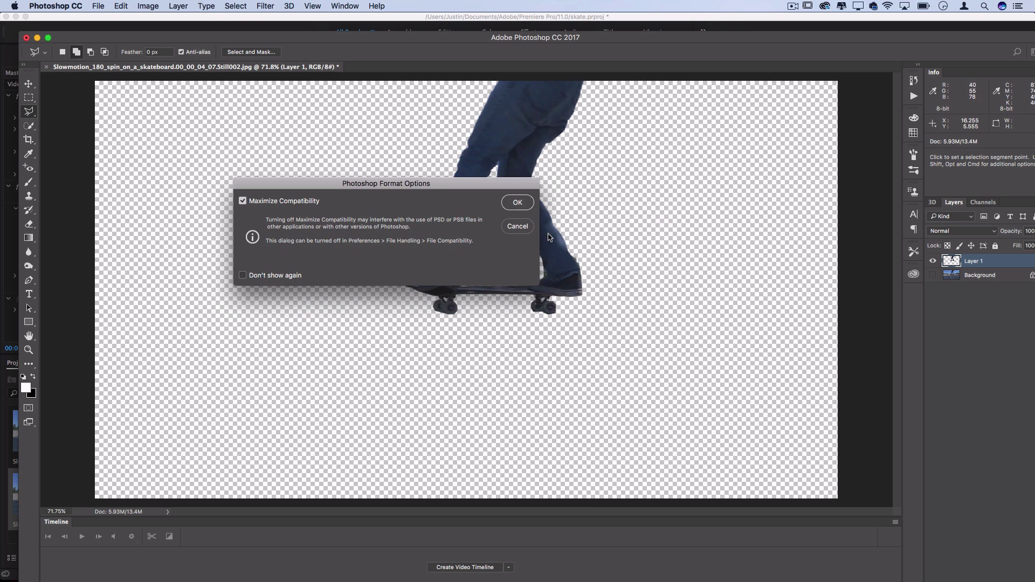
click(524, 209)
click(88, 363)
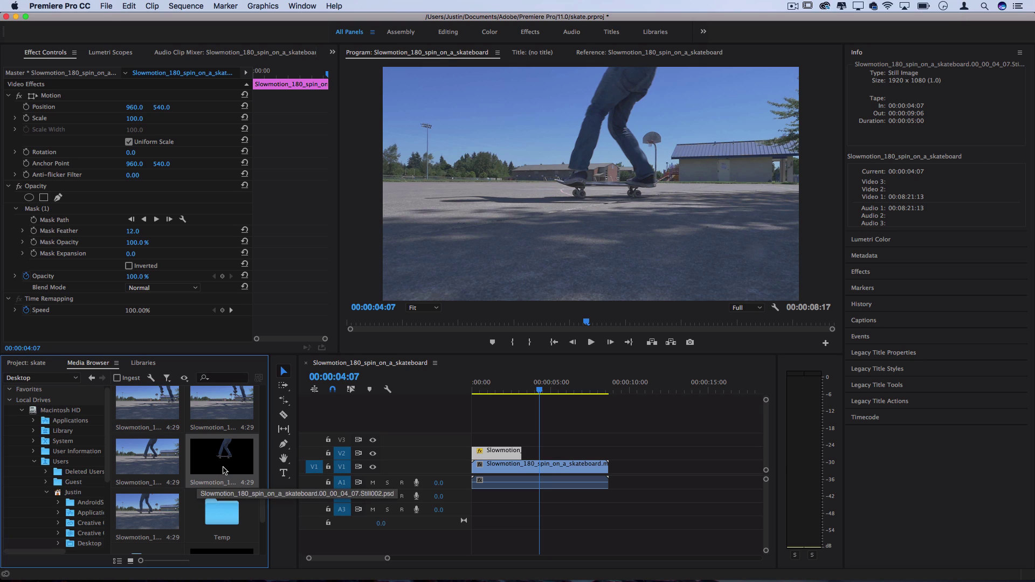
Step: Place the Photoshop cutout still above the footage and trim it to end at the playhead
drag(206, 463, 465, 439)
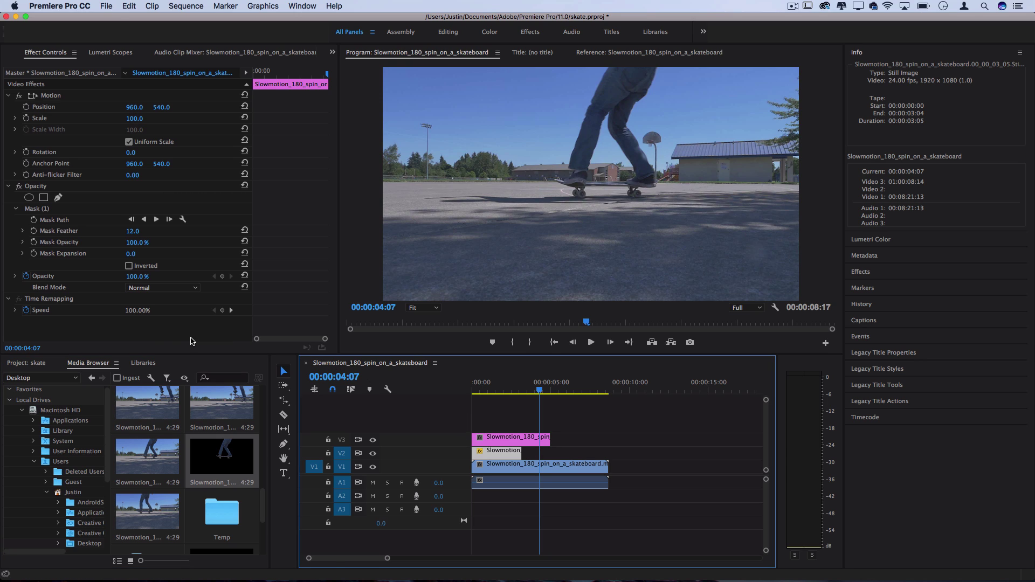
click(30, 363)
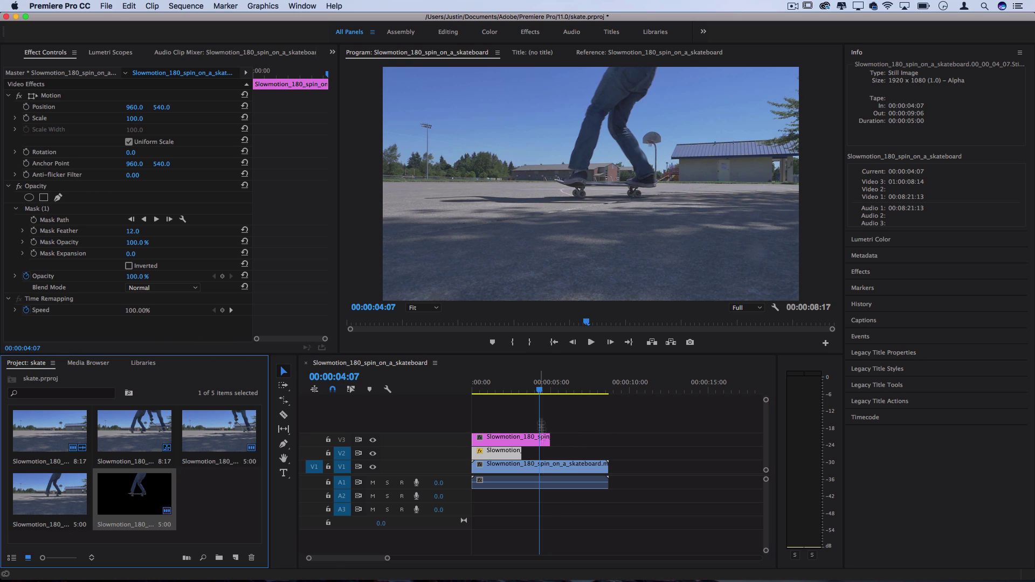
drag(550, 439, 534, 440)
Step: Zoom into the timeline and play the sequence from the start to preview the freeze-frame clone
key(equal)
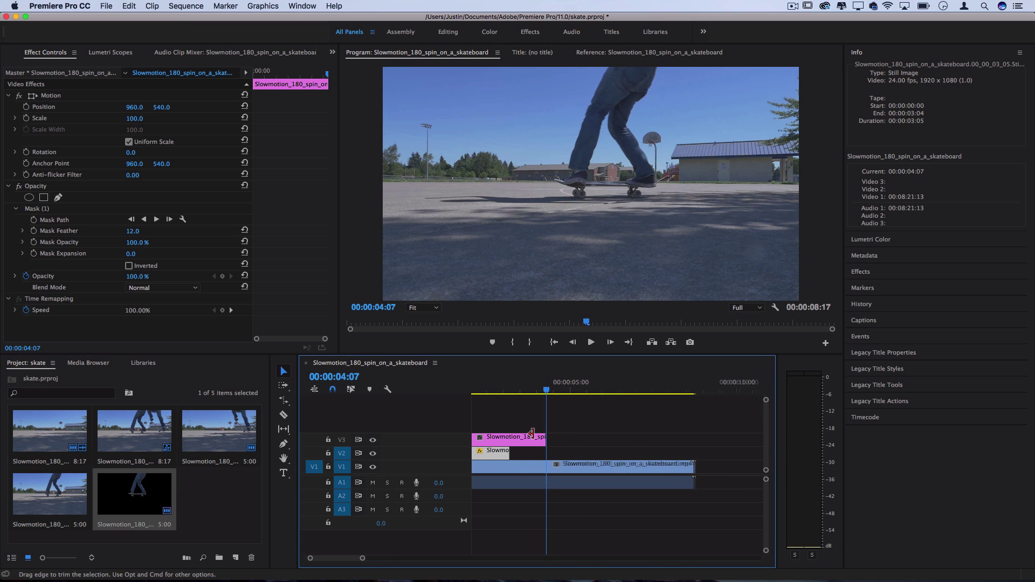
click(504, 397)
click(554, 342)
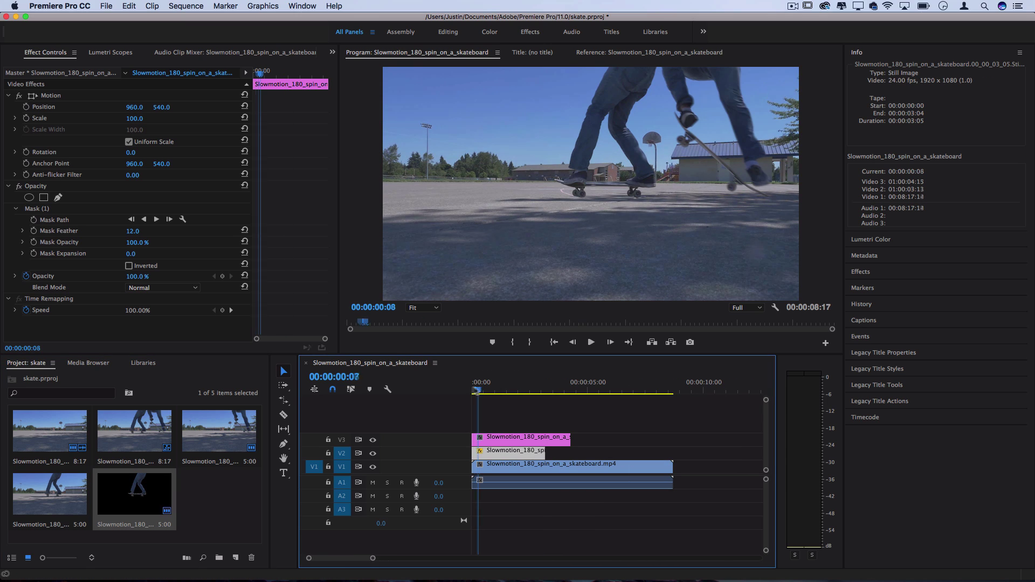
key(space)
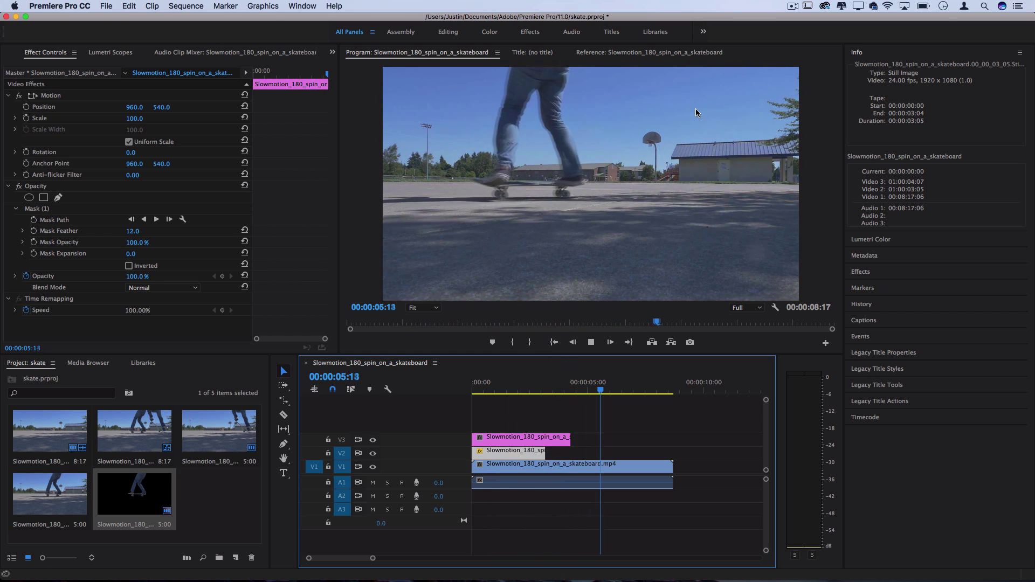
key(space)
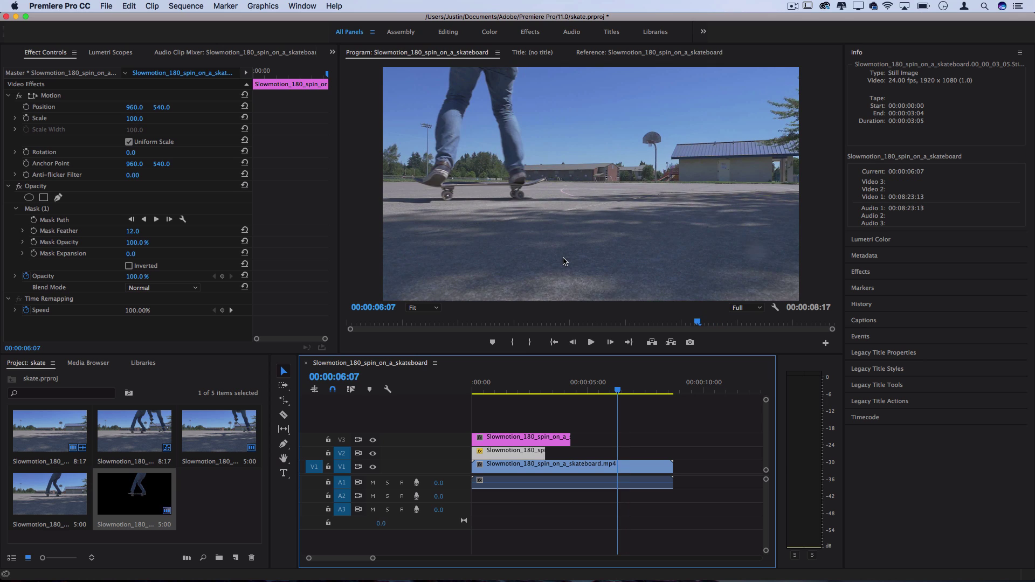
Step: Export frame 00:00:06:07, cut it out in Photoshop, and place the cutout on video track 4
click(691, 343)
click(598, 337)
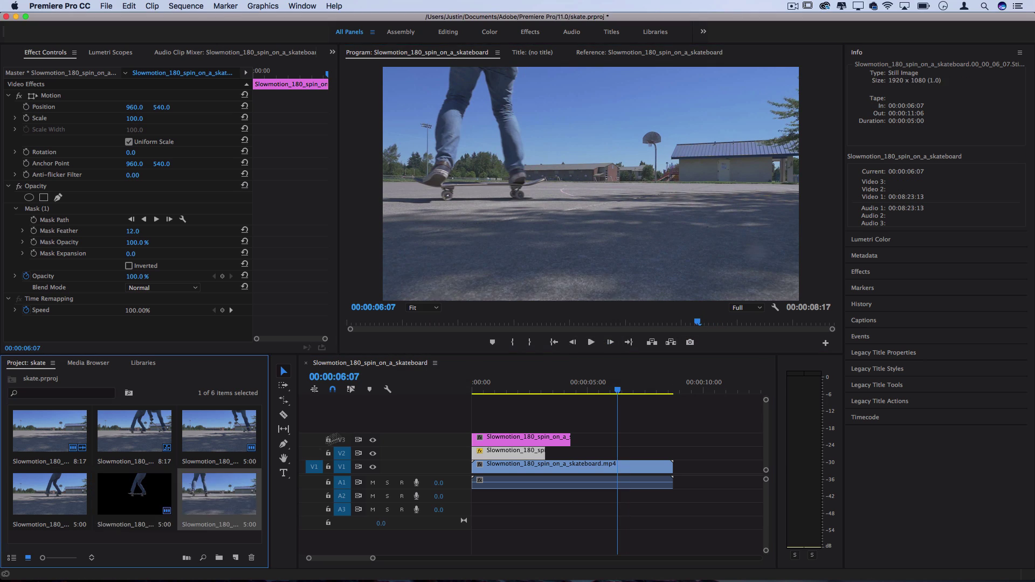
right_click(237, 489)
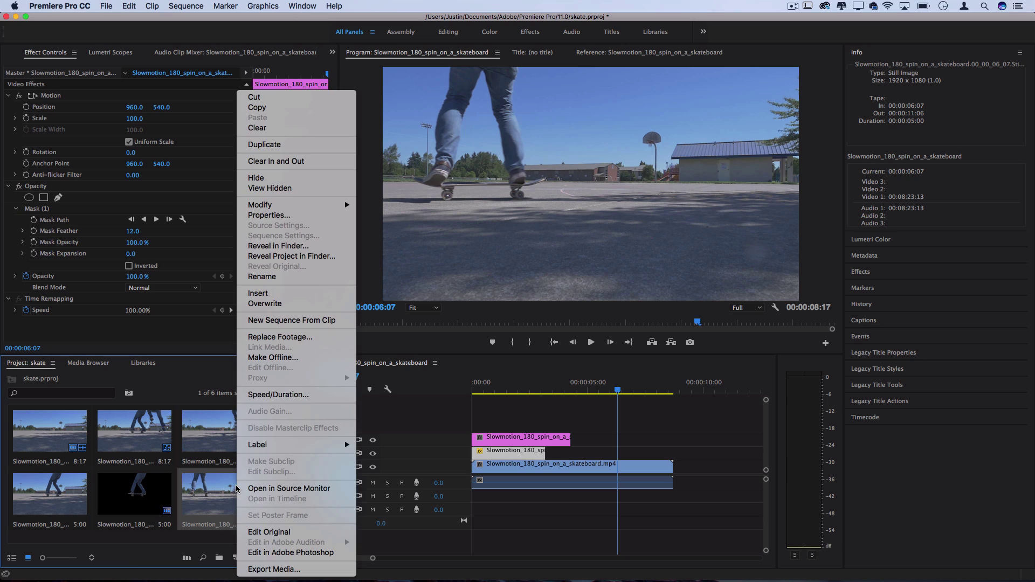
click(275, 553)
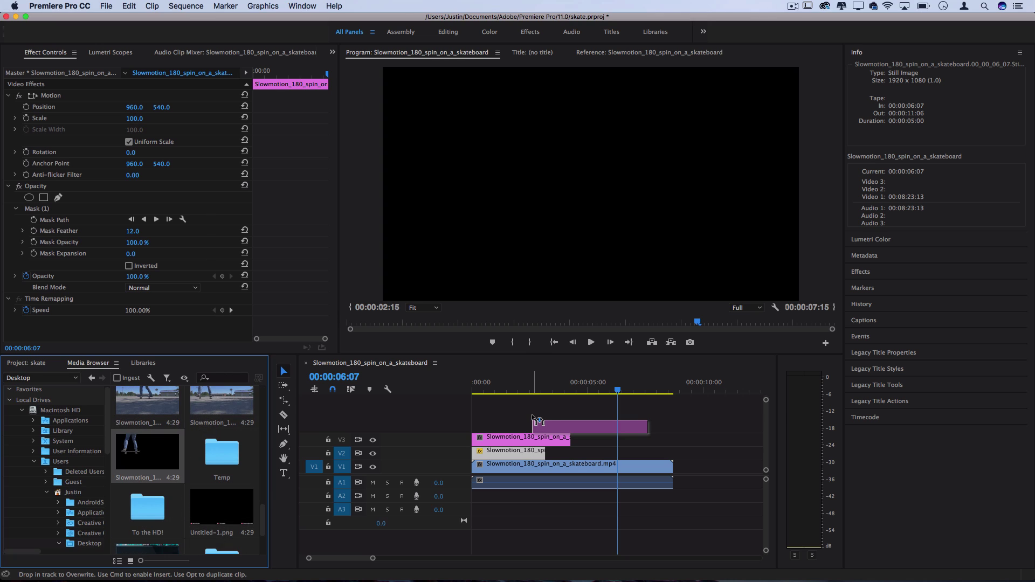
drag(535, 426, 507, 428)
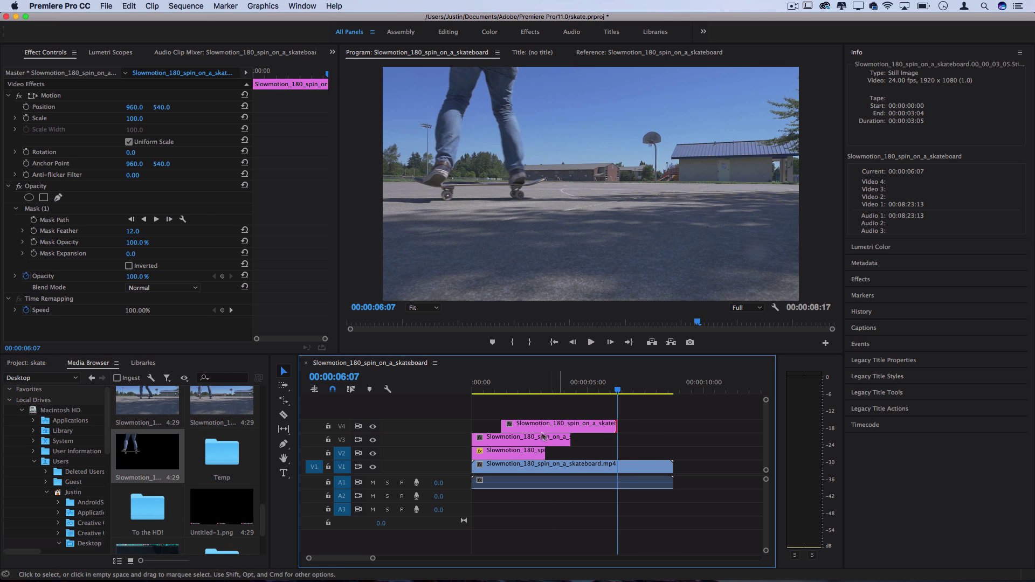
Step: Drag the V4 cutout's start to the sequence beginning and play from Home to 00:00:08:12
drag(502, 424, 473, 424)
key(Home)
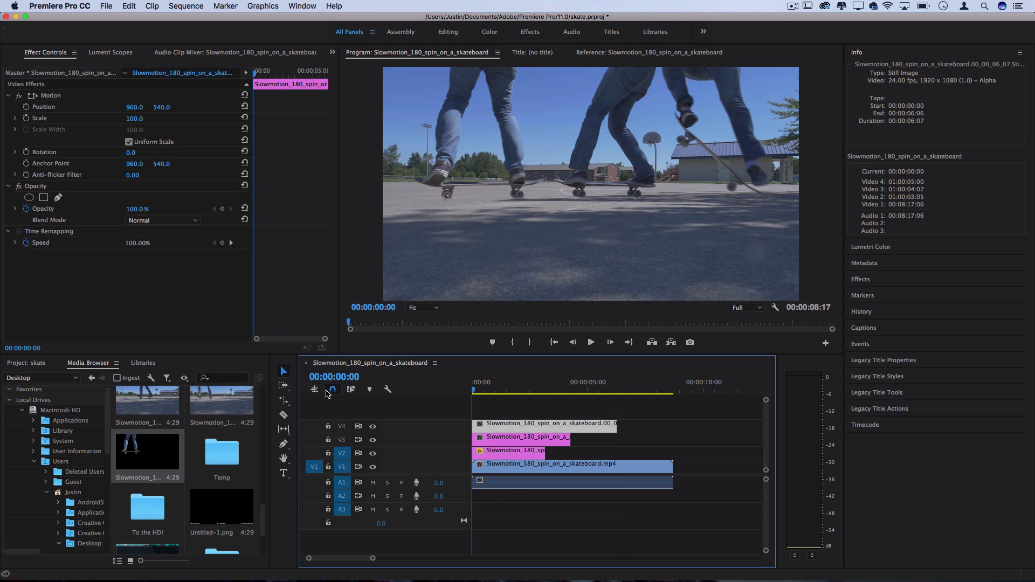
key(space)
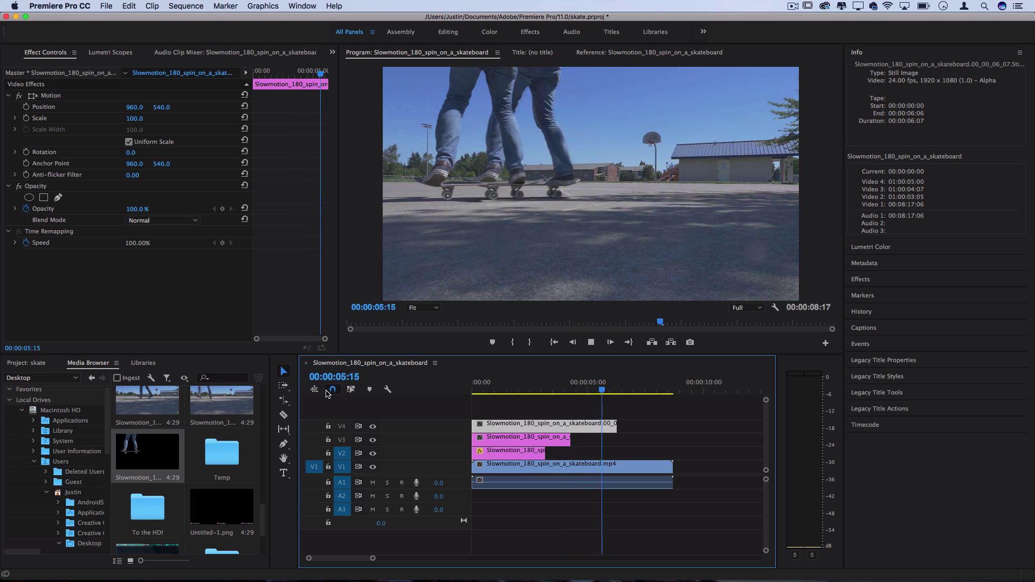
key(space)
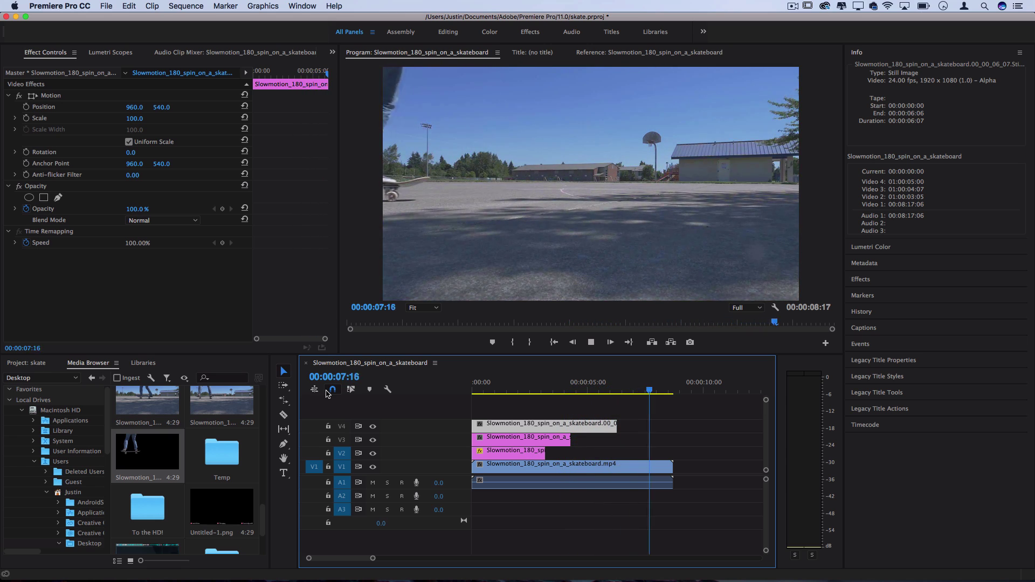
key(space)
key(space)
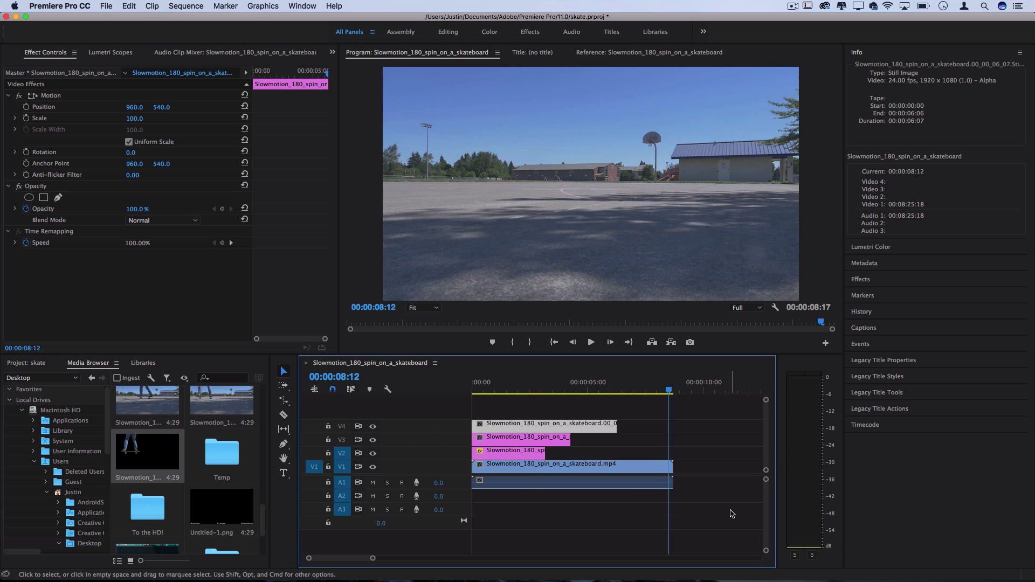
Step: Nest all five selected clips into Nested Sequence 02
drag(729, 513, 481, 425)
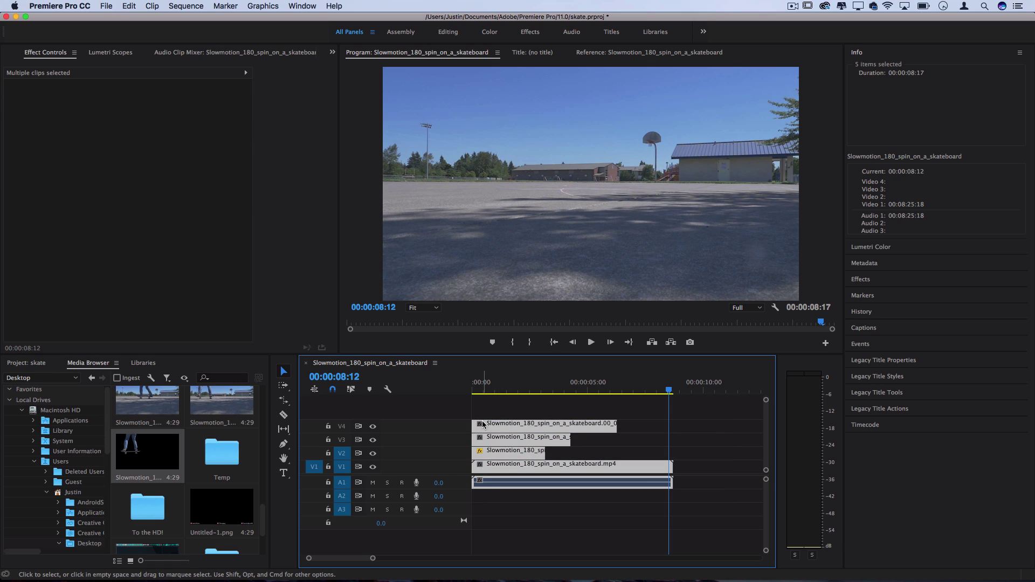
right_click(483, 424)
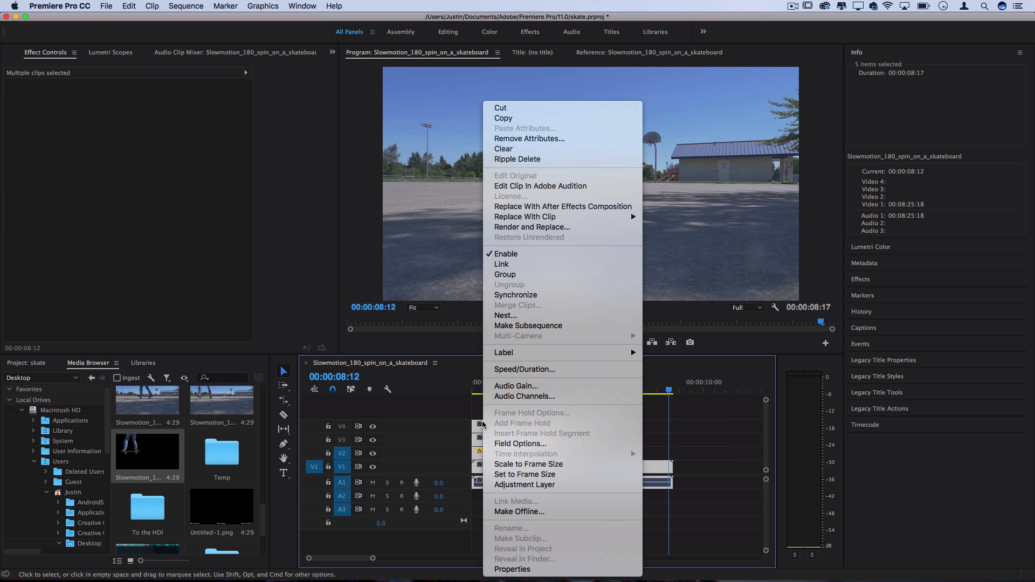
click(507, 315)
click(546, 312)
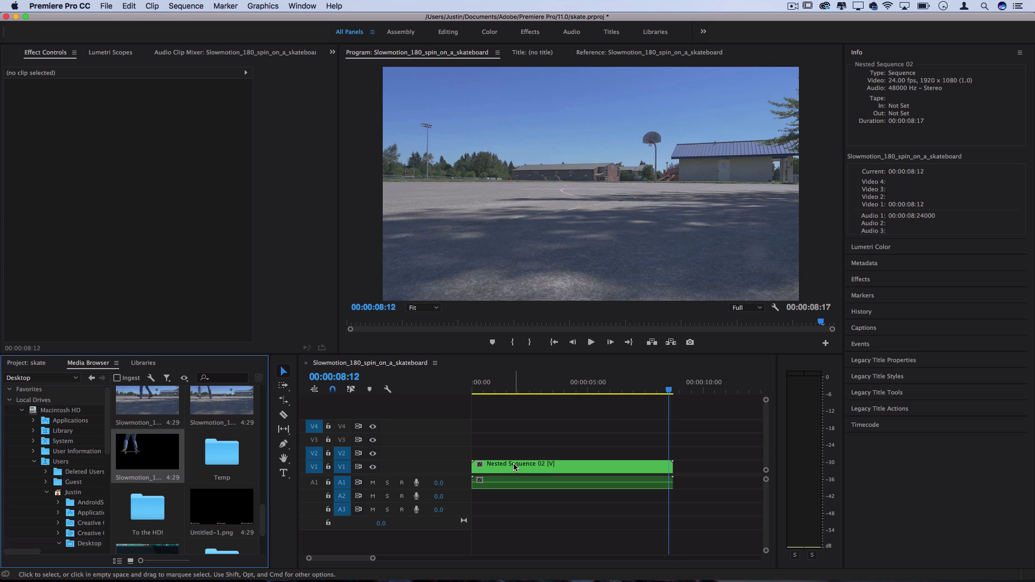
Step: Alt-drag a copy of Nested Sequence 02 to sit right after the original
scroll(515, 467, down, 3)
click(550, 474)
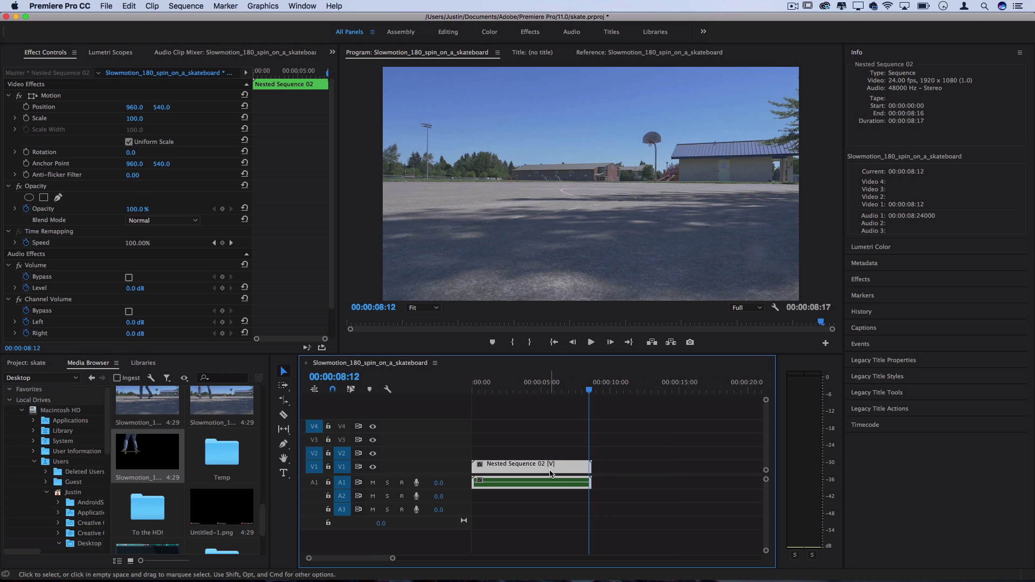
key(alt)
drag(496, 469, 624, 473)
key(BackSpace)
scroll(565, 472, down, 3)
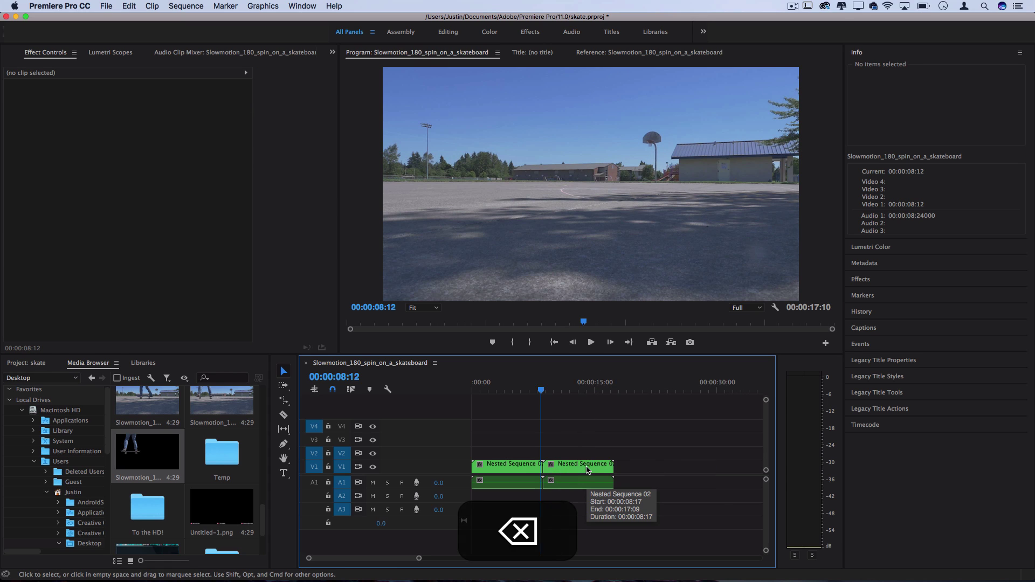
Step: Set the copy to Reverse Speed and rate-stretch it to about half its length
click(569, 470)
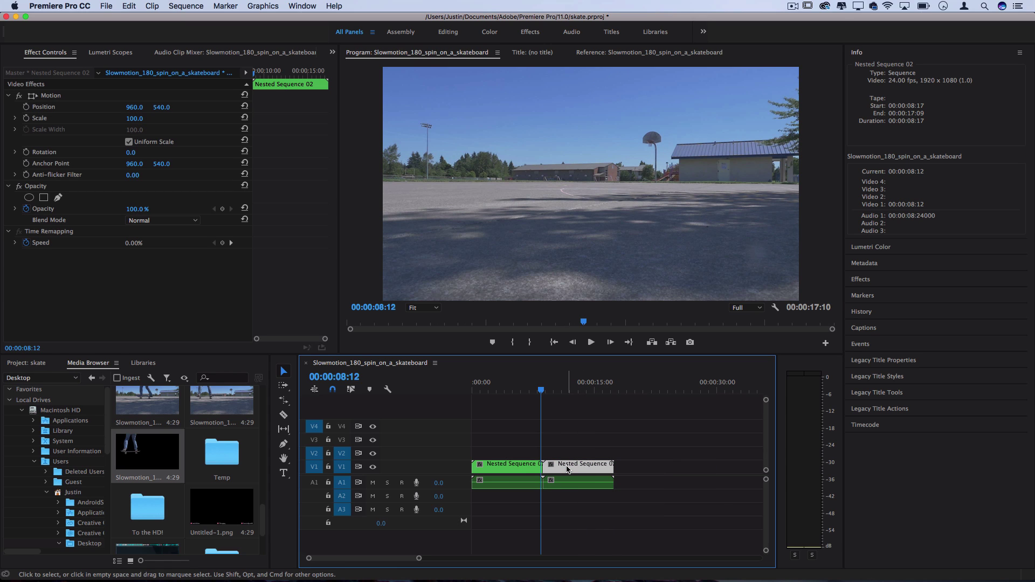
right_click(567, 470)
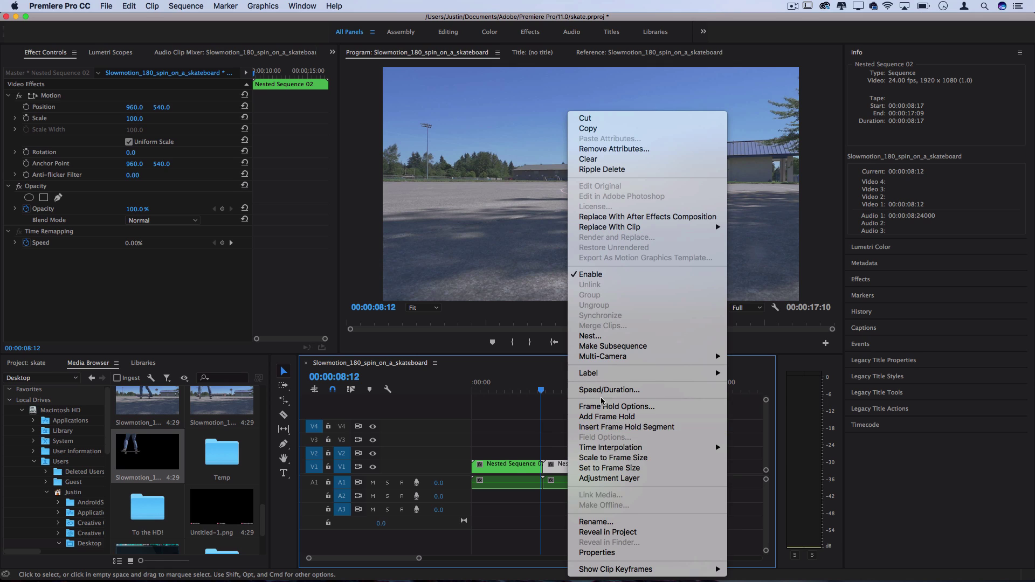
click(607, 389)
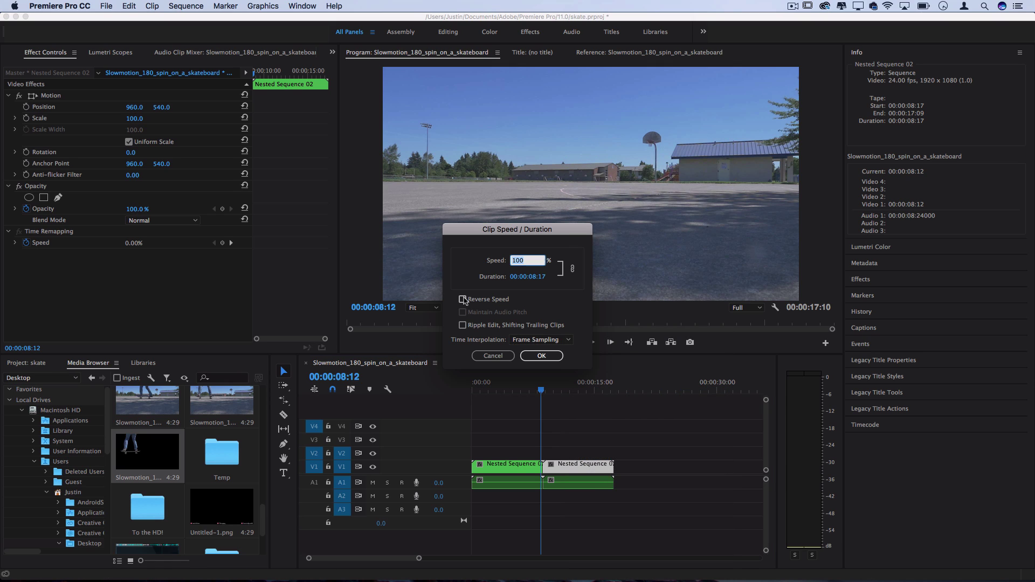
click(463, 300)
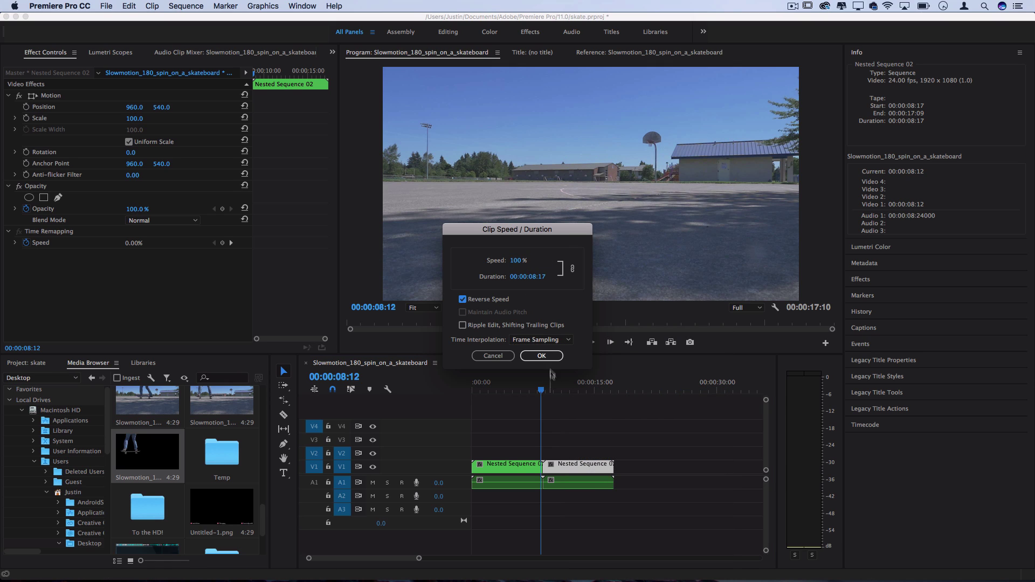
click(542, 356)
key(r)
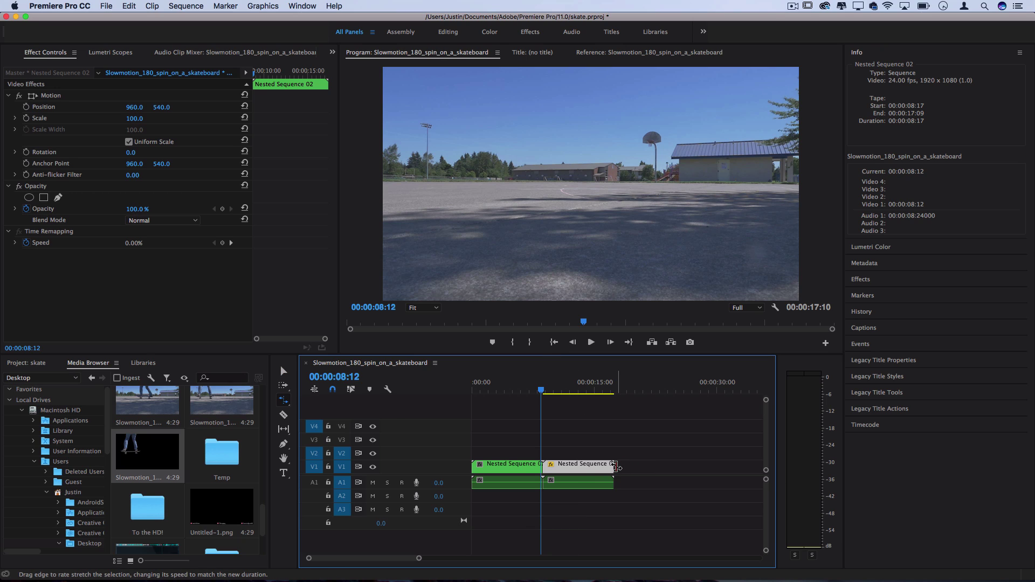
drag(615, 467, 579, 467)
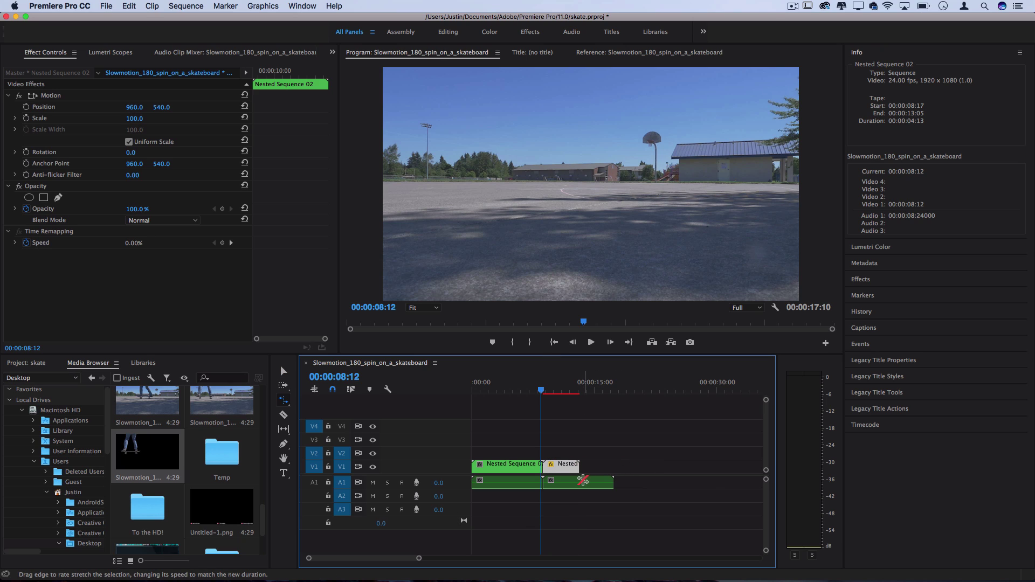
Step: Delete the audio under both nests and play the edited sequence
click(583, 480)
key(Delete)
click(521, 479)
key(Delete)
key(space)
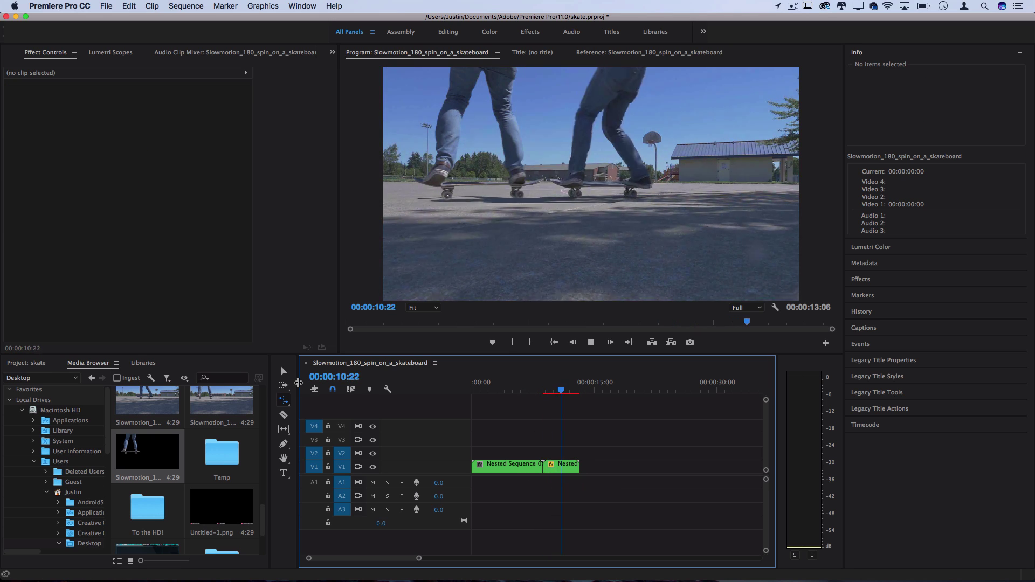
Step: Open Nested Sequence 02 and park the playhead at the end of the V2 clip
key(v)
double_click(564, 467)
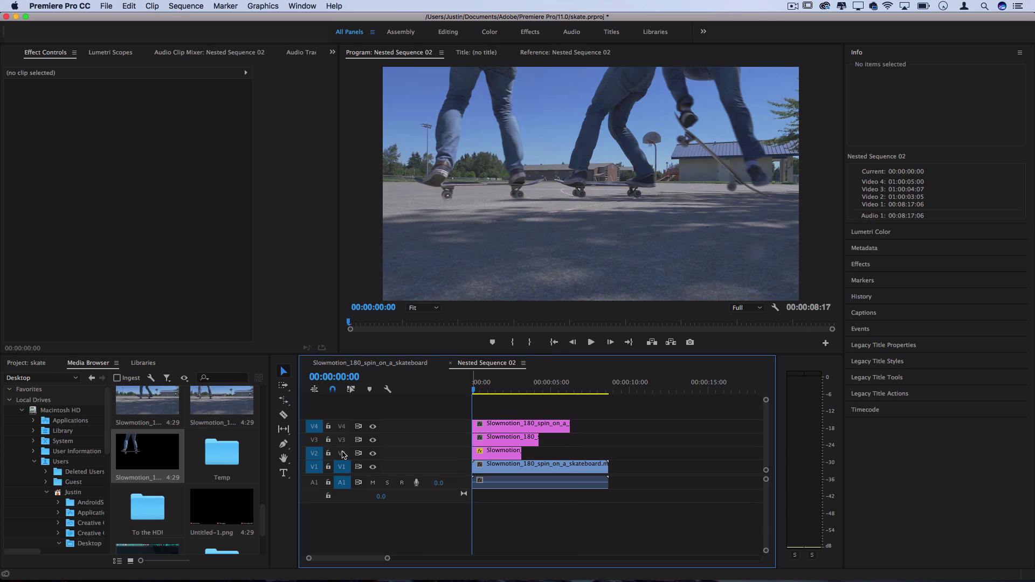
drag(474, 388, 525, 389)
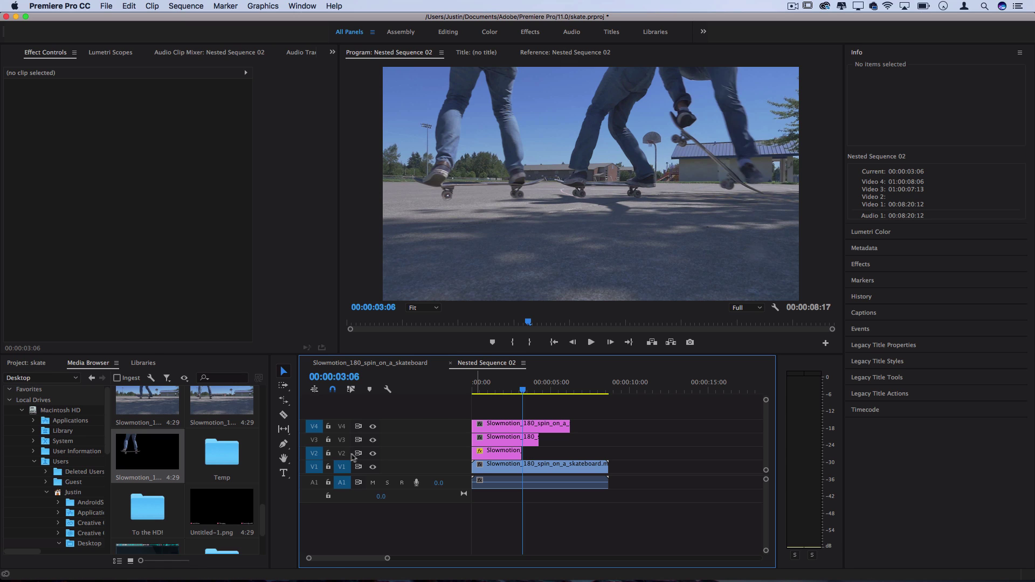
key(Down)
key(Up)
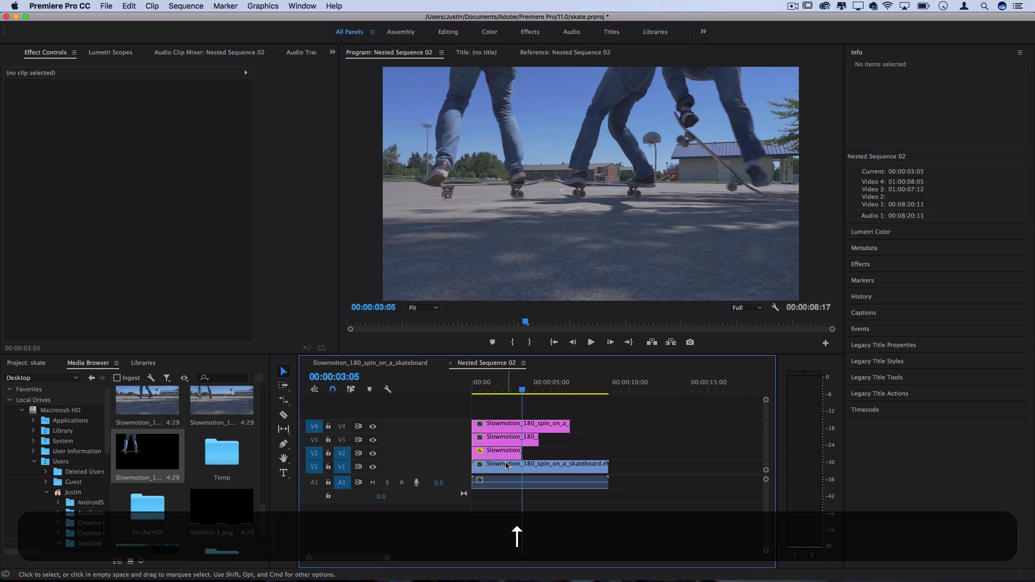
Step: Shift the V2 and V3 stills later, trim the V4 still's start, and preview from 00:00:02:05
drag(493, 459, 608, 453)
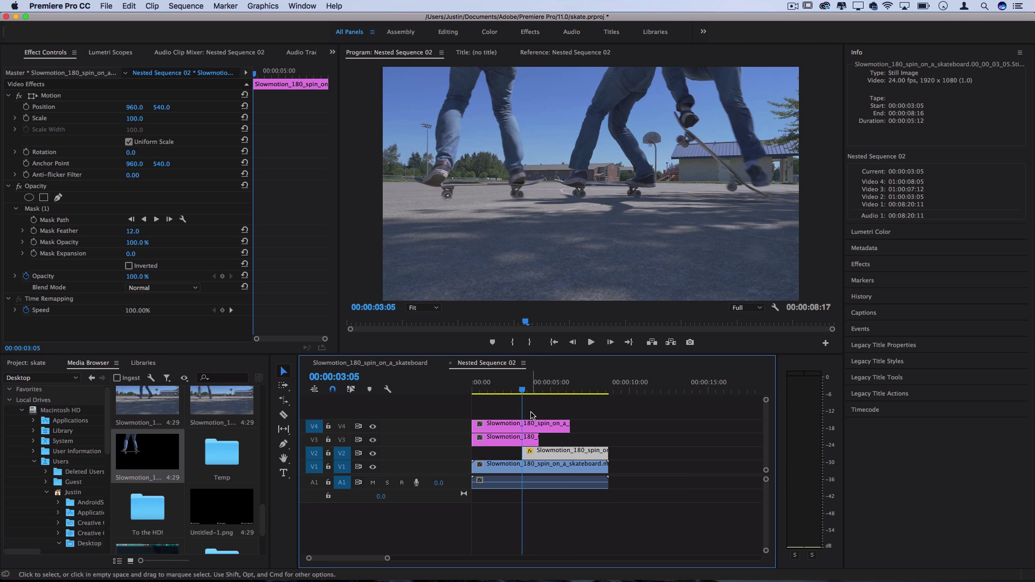
drag(518, 438, 608, 426)
drag(475, 425, 571, 424)
click(507, 386)
key(space)
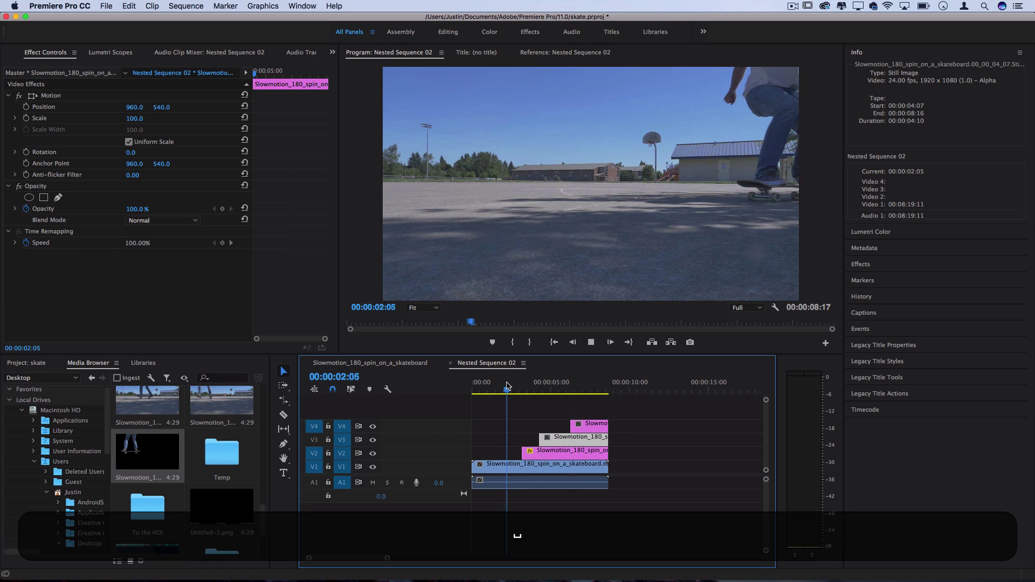